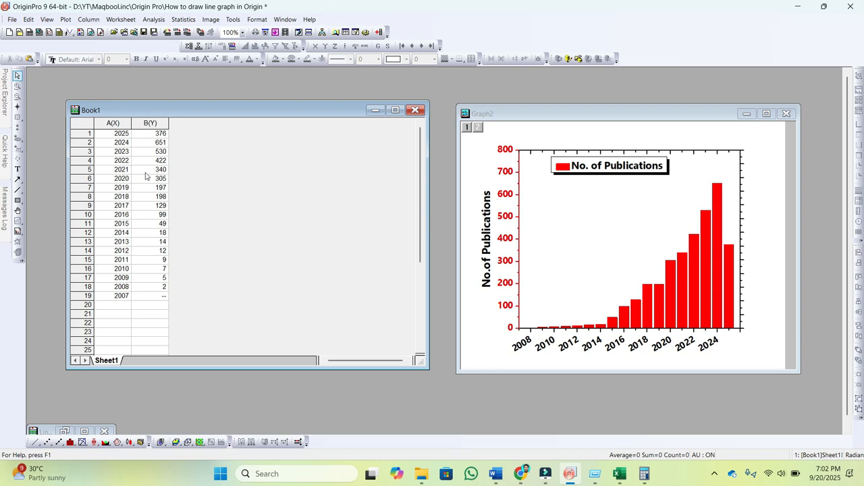
Step: Plot worksheet columns A(X) and B(Y) as a Column graph and enlarge the new graph window
drag(114, 124, 145, 123)
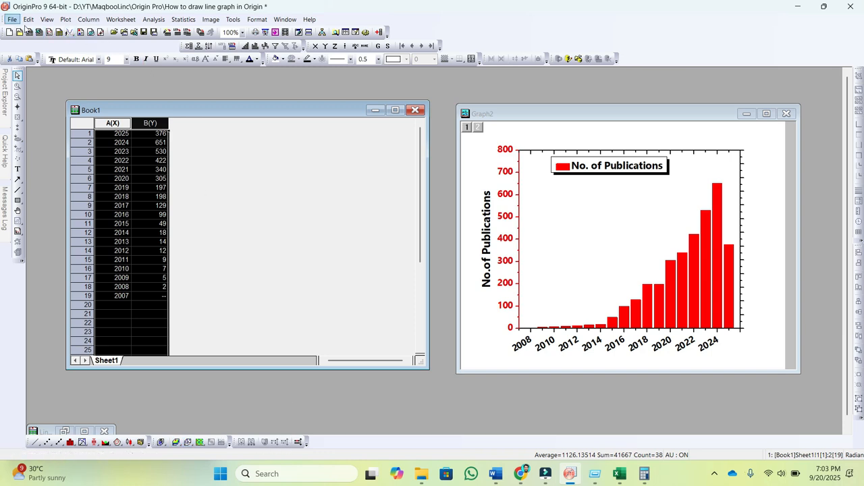
click(66, 20)
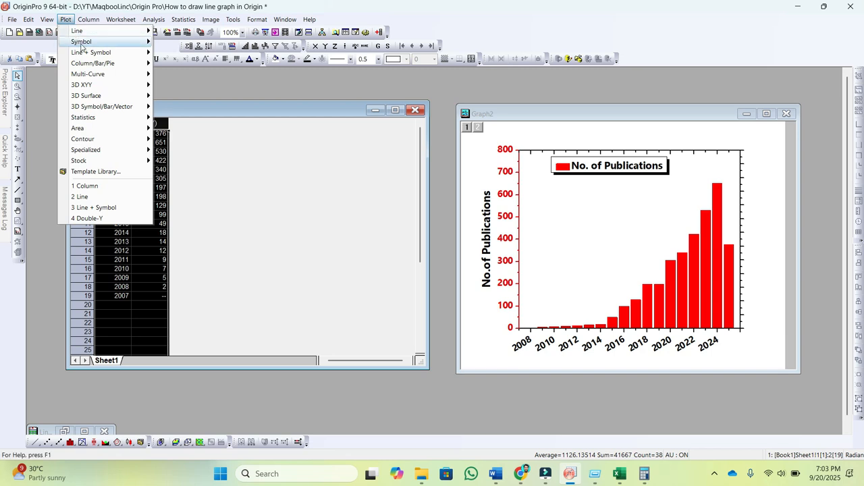
mouse_move(93, 64)
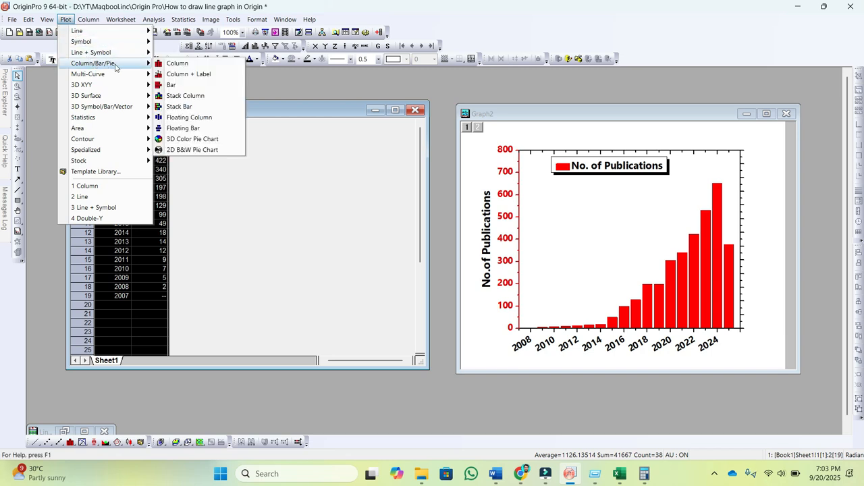
click(174, 64)
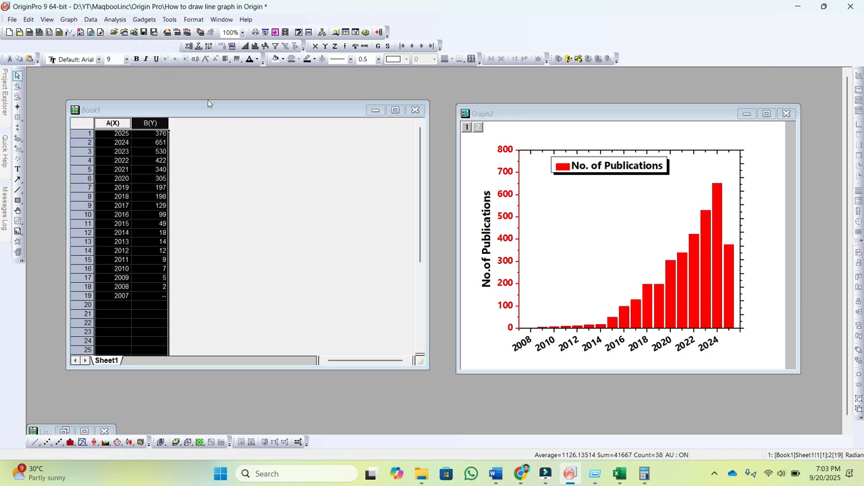
click(246, 102)
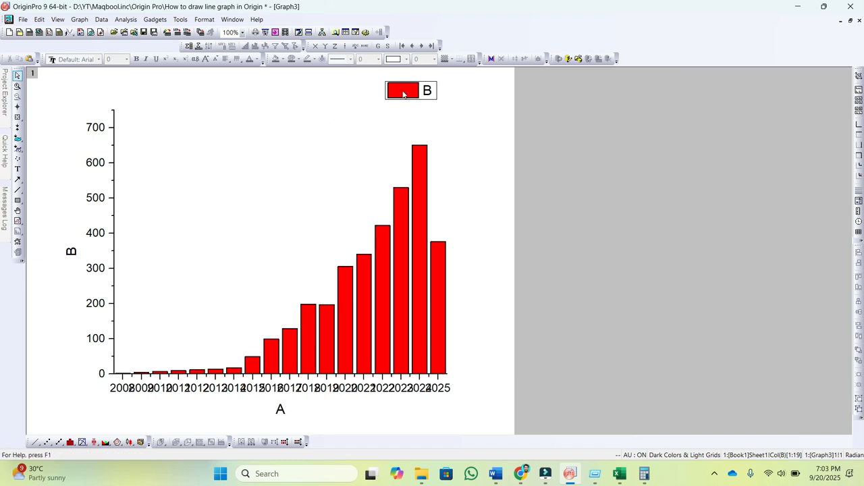
Step: Move the legend inside the plot area, to the empty space above the shortest bars
click(432, 112)
click(427, 90)
drag(426, 89, 214, 135)
click(505, 137)
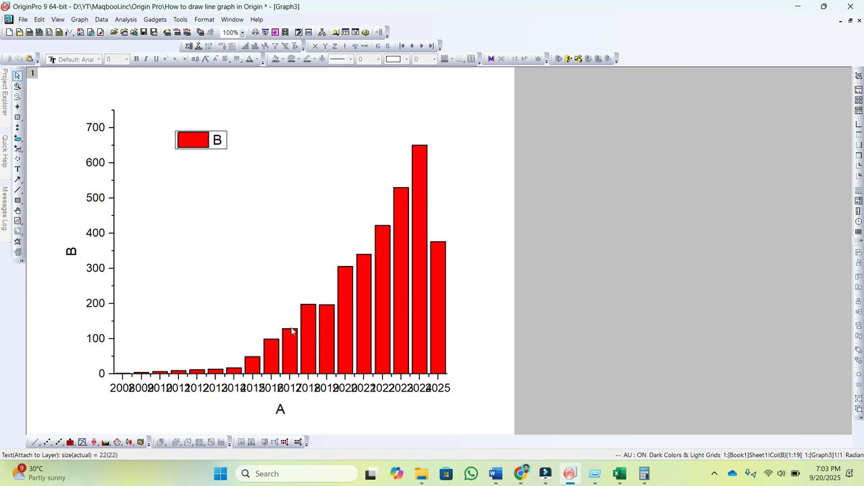
Step: Add the Opposite lines for both the Y and X axes so the plot has a closed frame
double_click(114, 200)
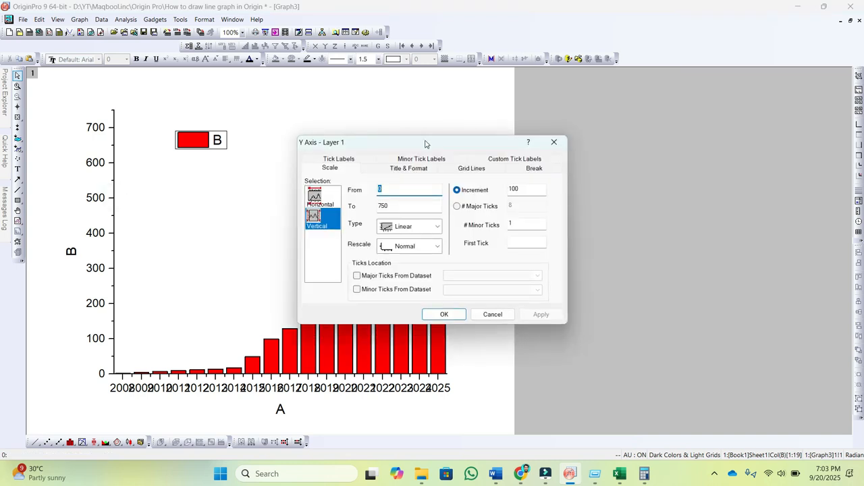
drag(426, 142, 676, 119)
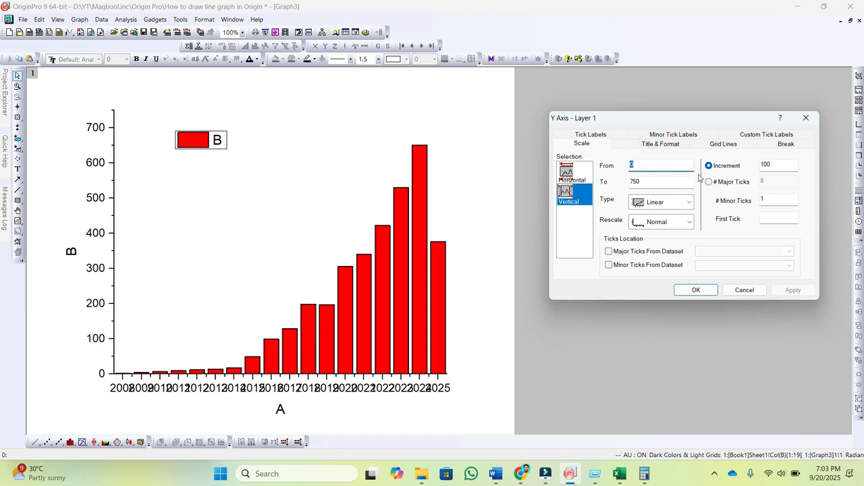
click(720, 144)
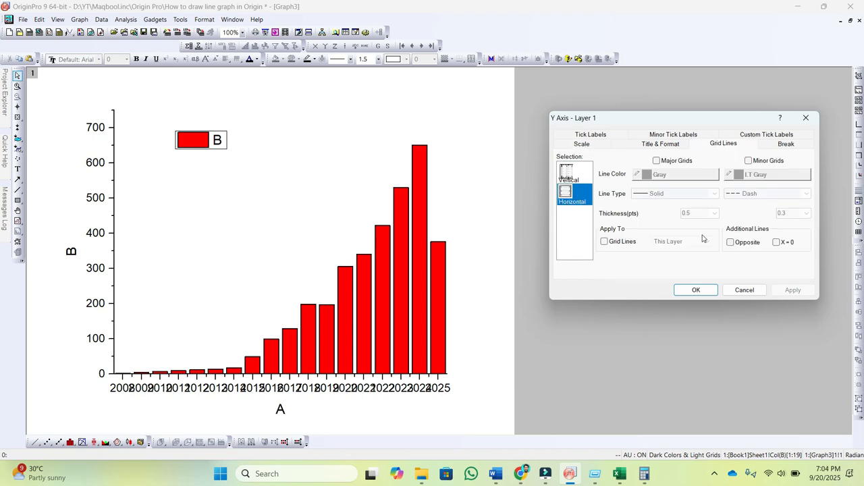
click(730, 242)
click(792, 289)
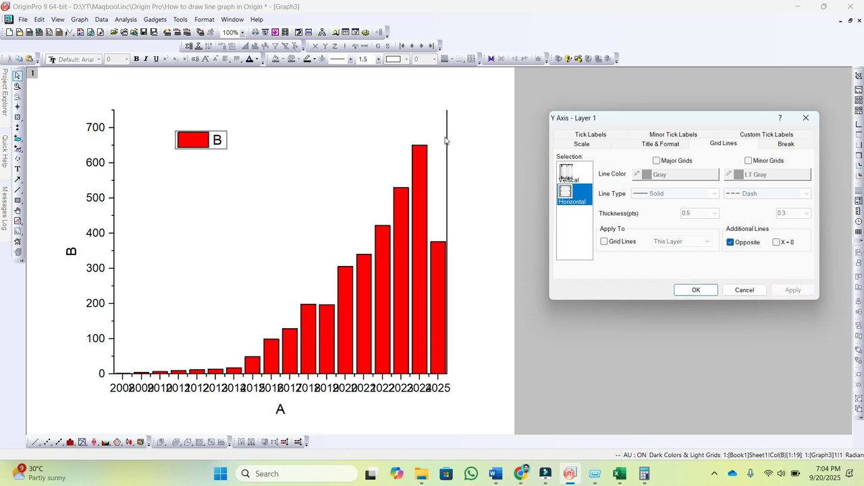
click(567, 173)
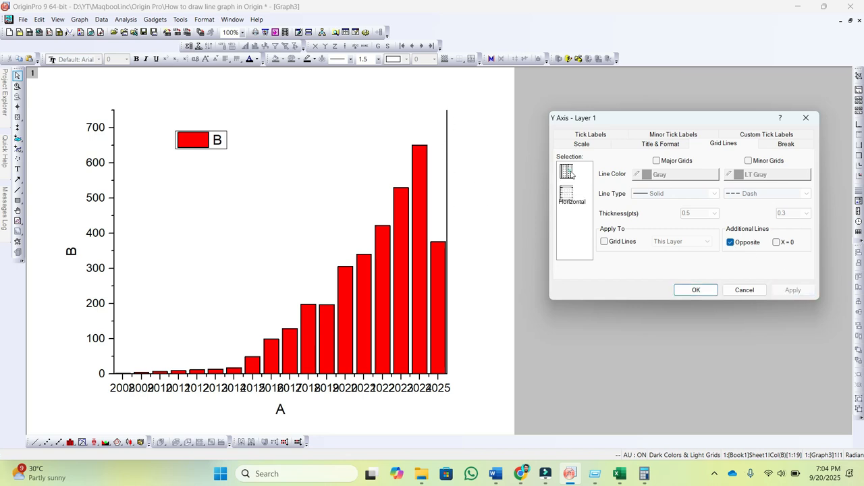
click(730, 242)
click(783, 289)
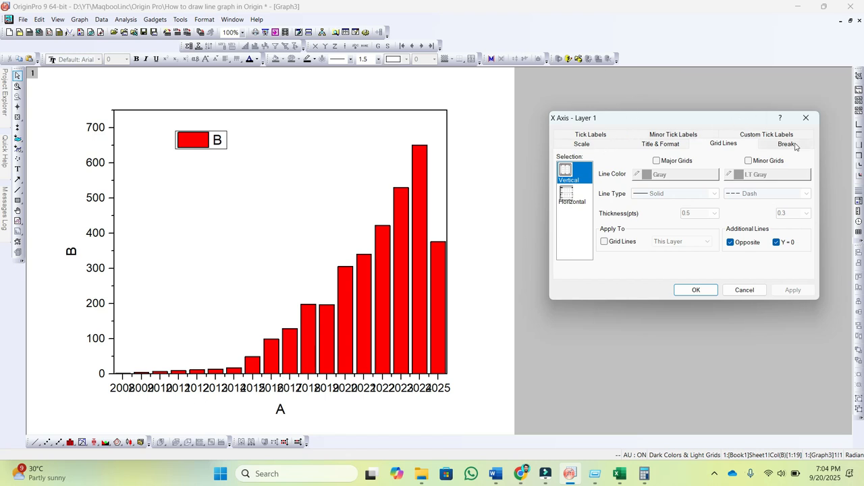
Step: Set the horizontal axis scale increment to 2 and apply it
click(583, 145)
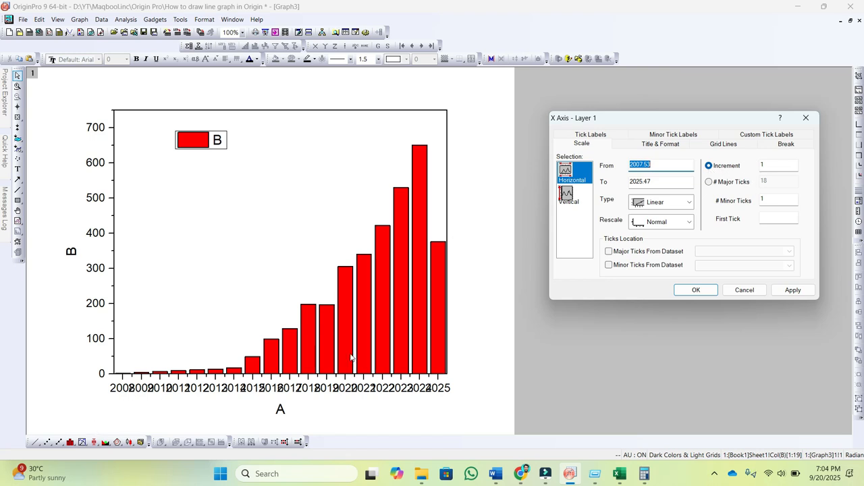
double_click(763, 165)
text(2)
click(792, 290)
Step: Try a horizontal axis increment of 3 and set it back to 2
double_click(764, 165)
text(3)
click(793, 289)
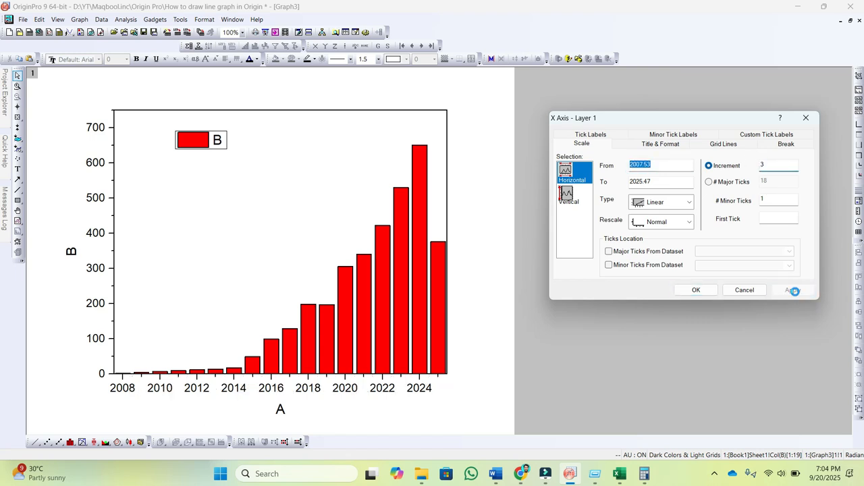
double_click(764, 165)
text(2)
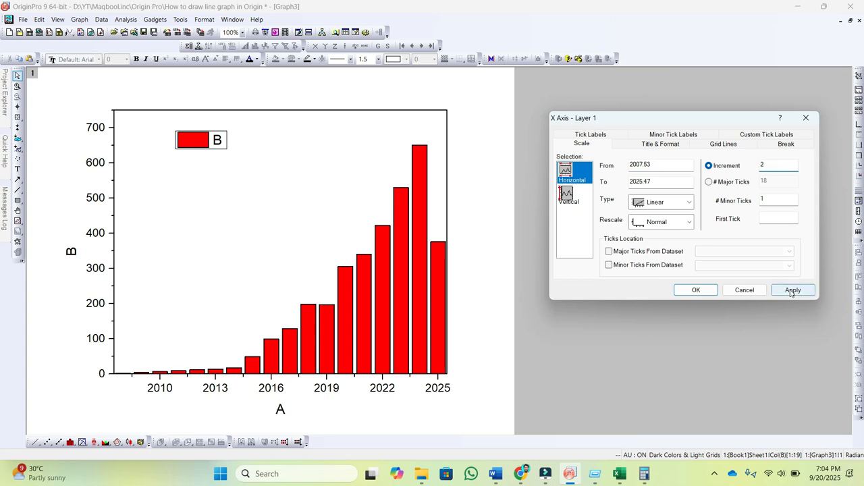
click(791, 290)
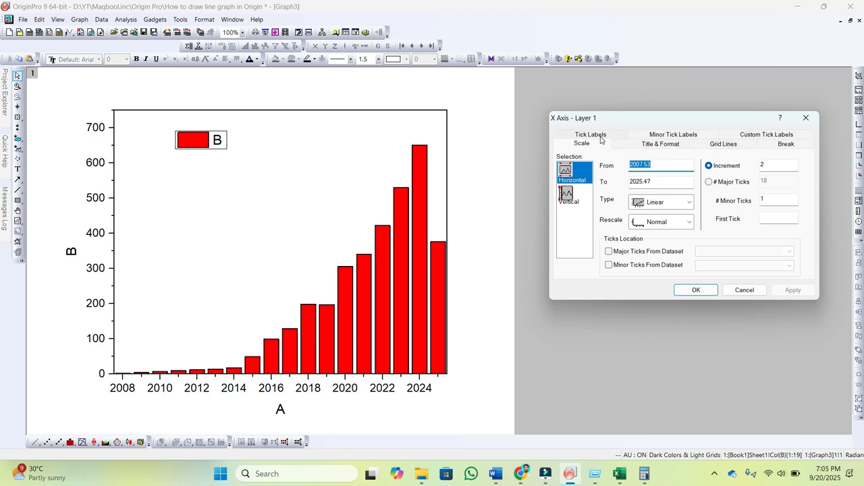
Step: Set the rotation of the bottom axis tick labels to 45 degrees and apply it
click(652, 145)
click(664, 135)
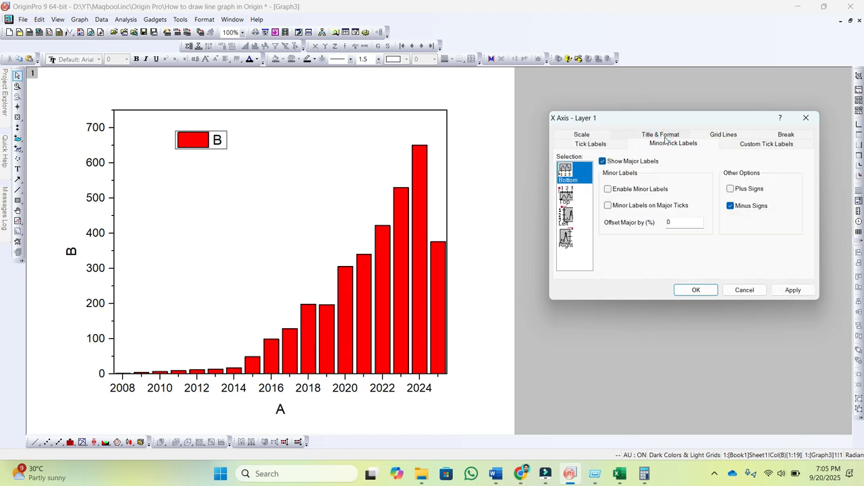
click(598, 137)
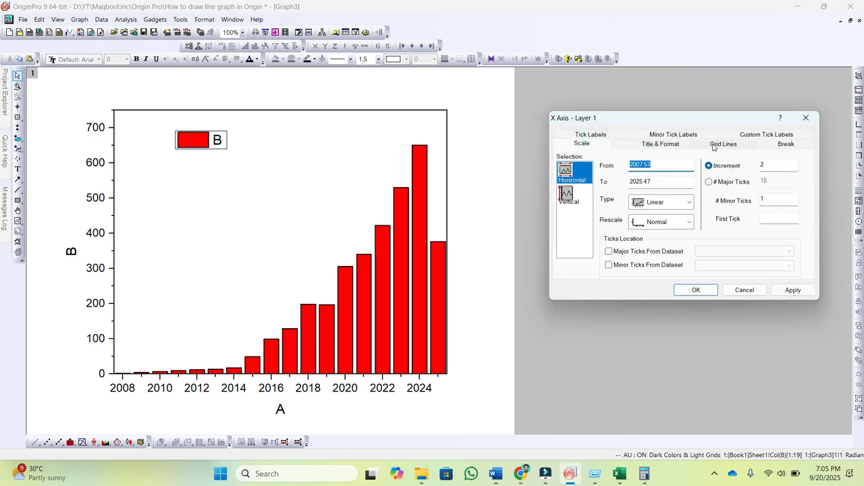
click(746, 138)
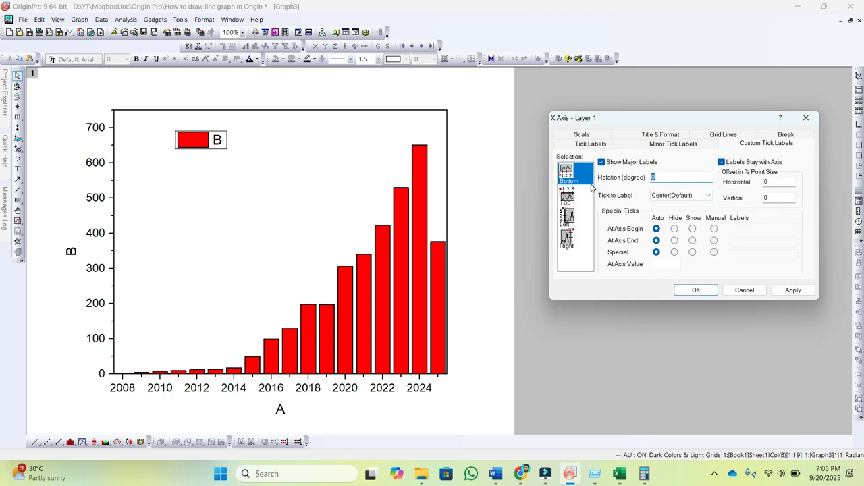
click(653, 176)
text(45)
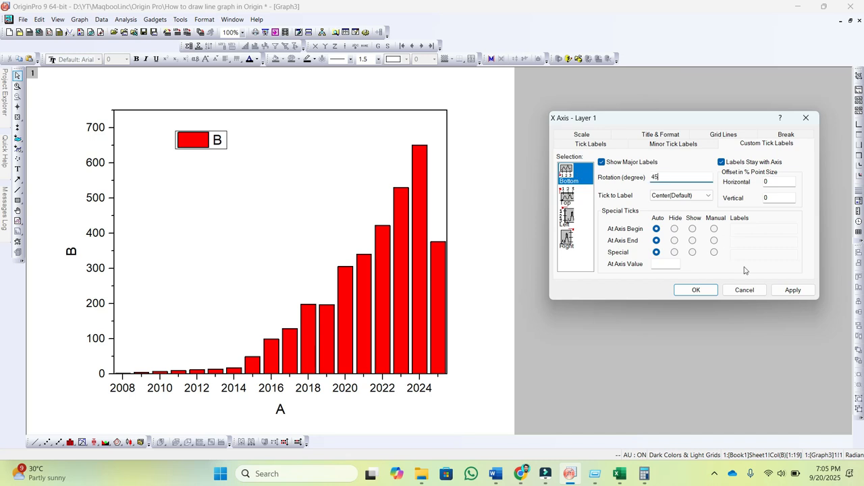
click(790, 292)
Step: Try a 90-degree rotation for the bottom tick labels and set it back to 45 degrees
text(90)
click(782, 290)
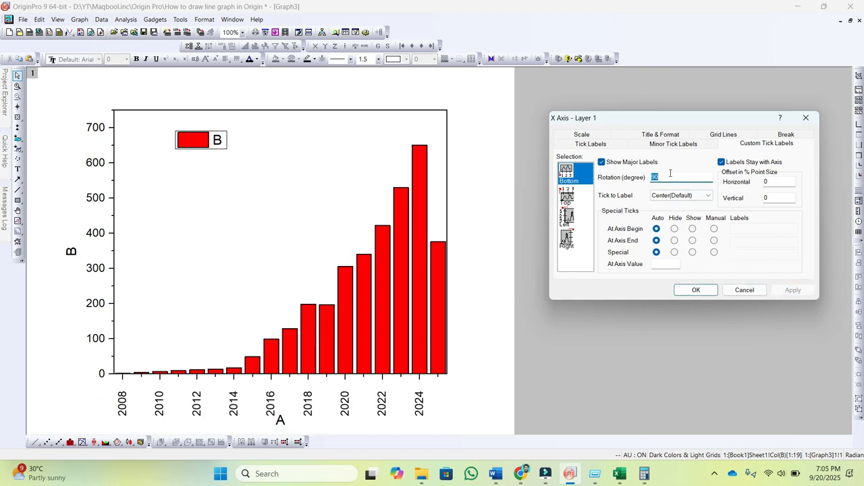
text(45)
click(793, 290)
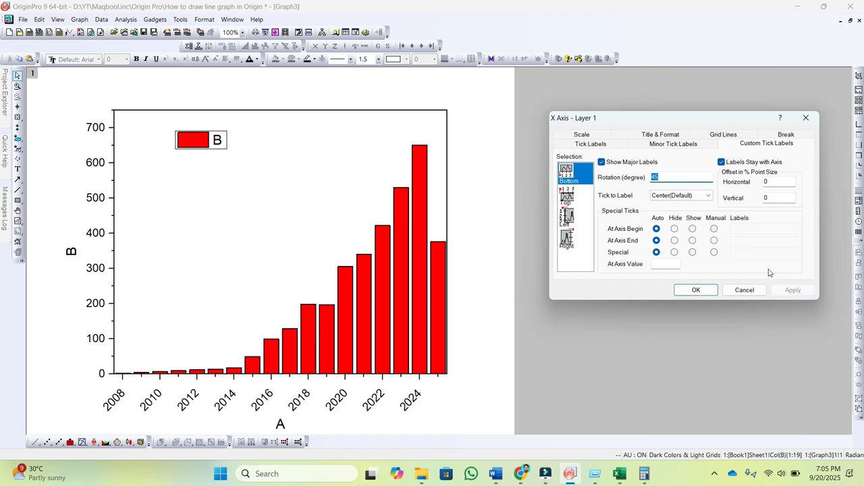
Step: Accept the axis settings and delete the X-axis title
key(Return)
click(282, 428)
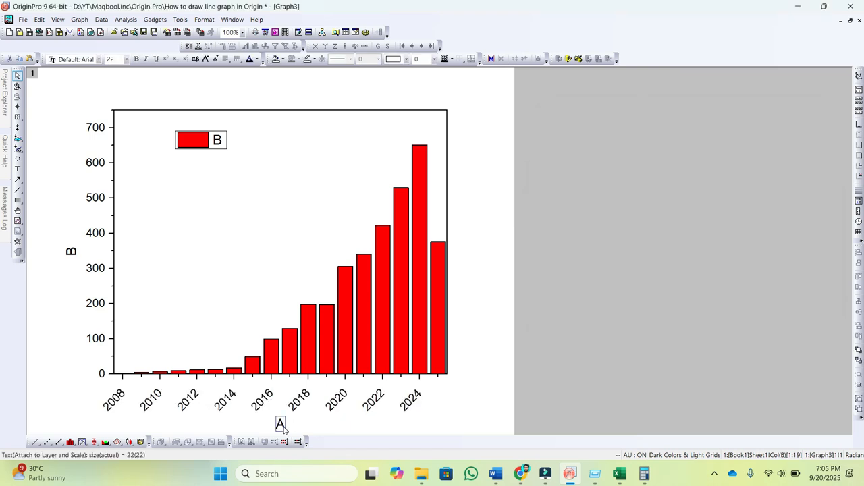
key(Delete)
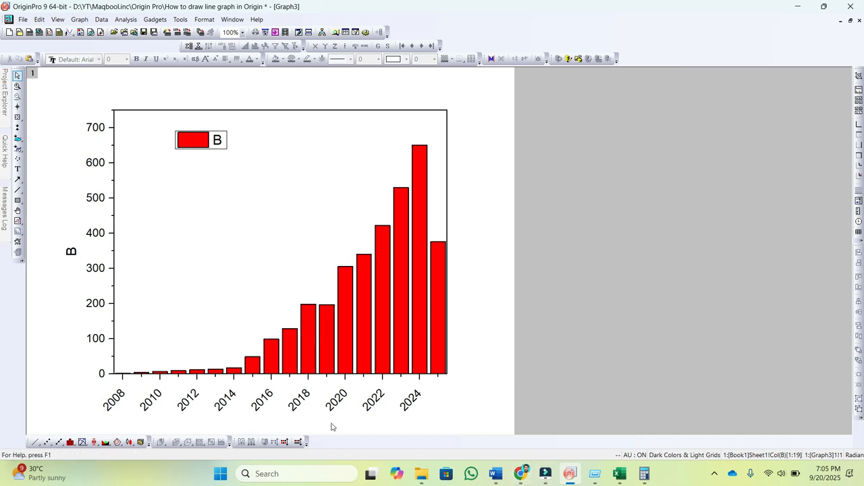
Step: Make the tick labels of both the X and Y axes bold and enlarge them to size 22
click(190, 403)
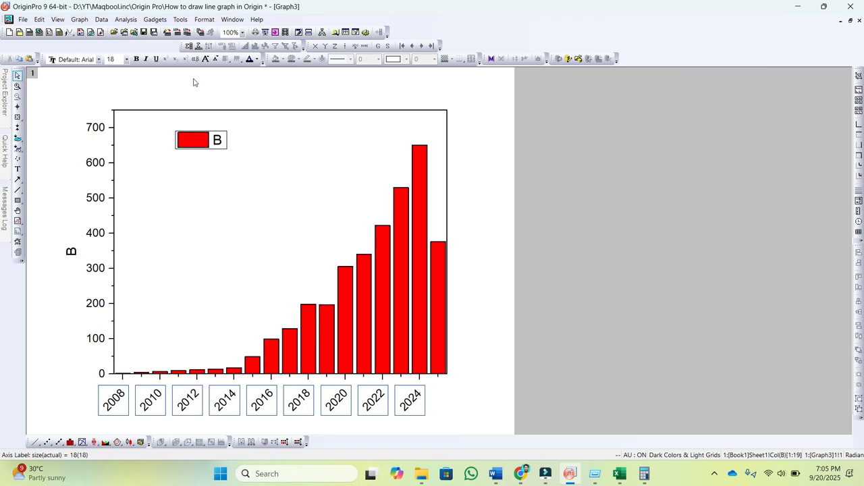
click(135, 59)
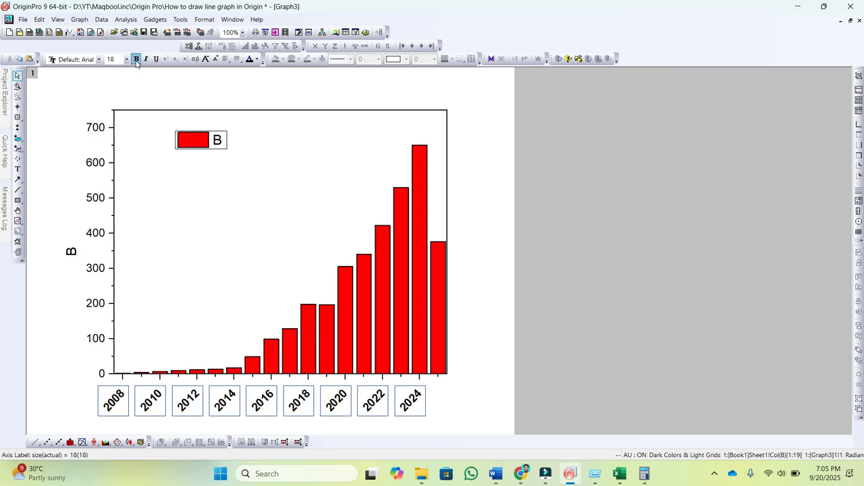
click(206, 58)
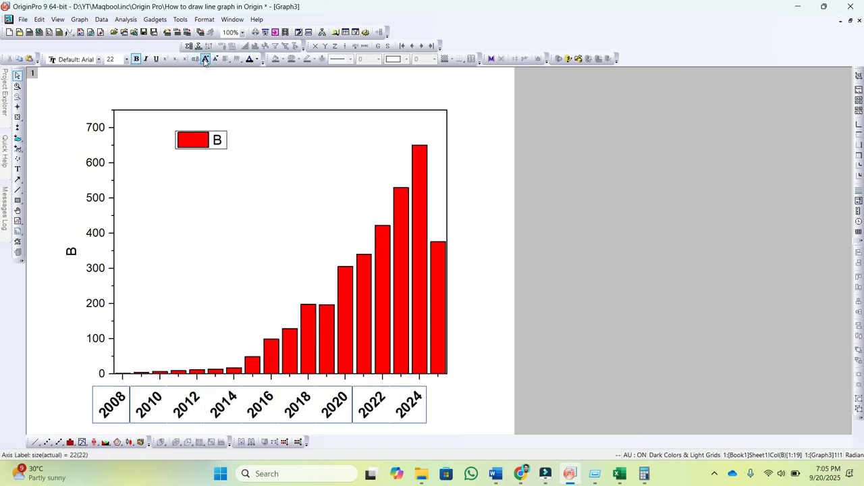
click(95, 270)
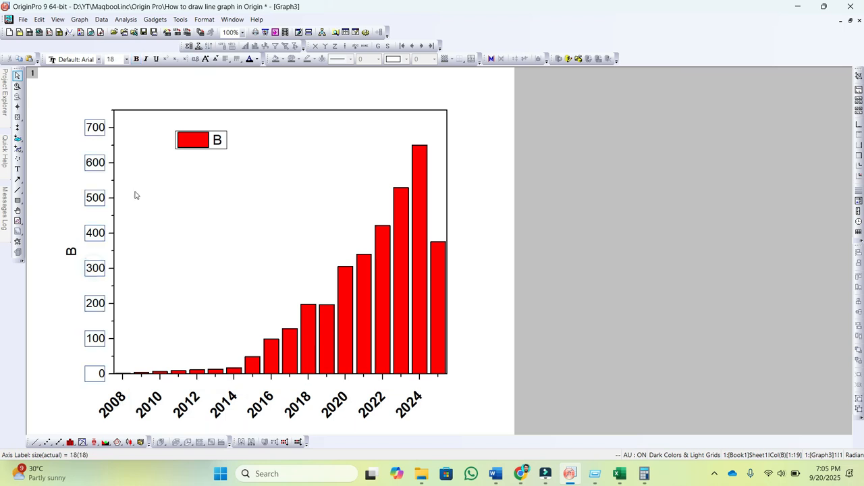
click(206, 59)
click(136, 60)
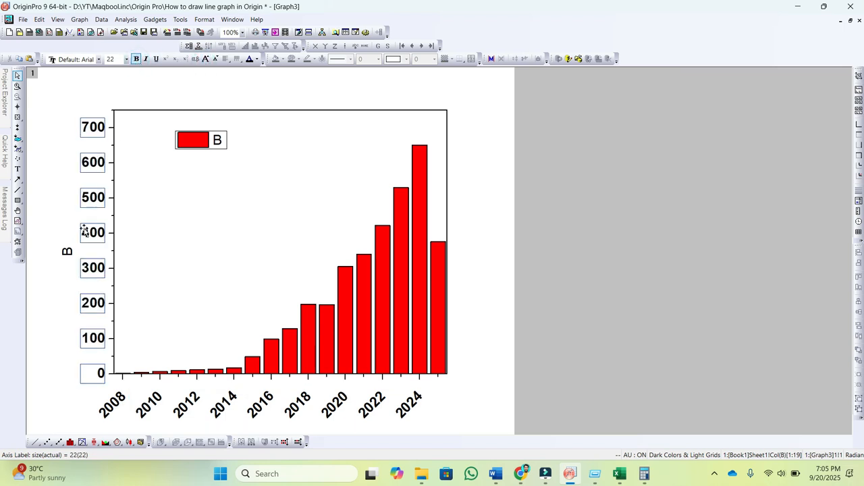
Step: Replace the Y-axis title with "No. of Publications" and make it bold
double_click(71, 253)
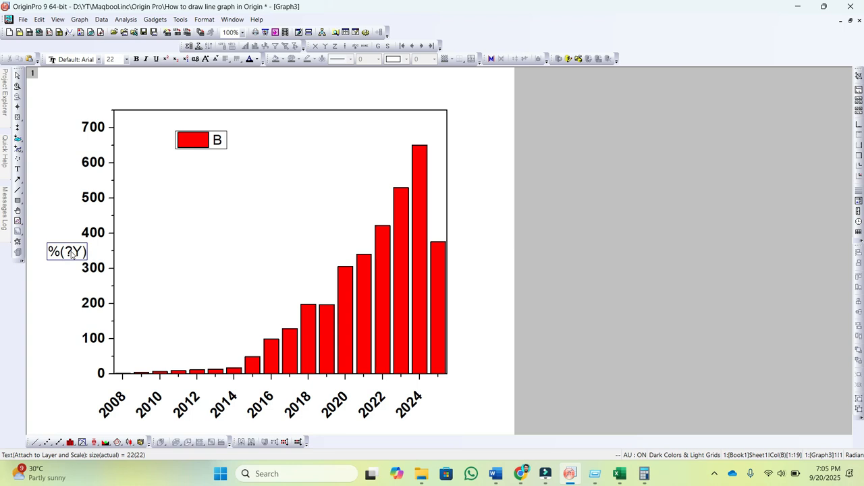
key(ctrl+a)
text(No. of Publ)
text(ications)
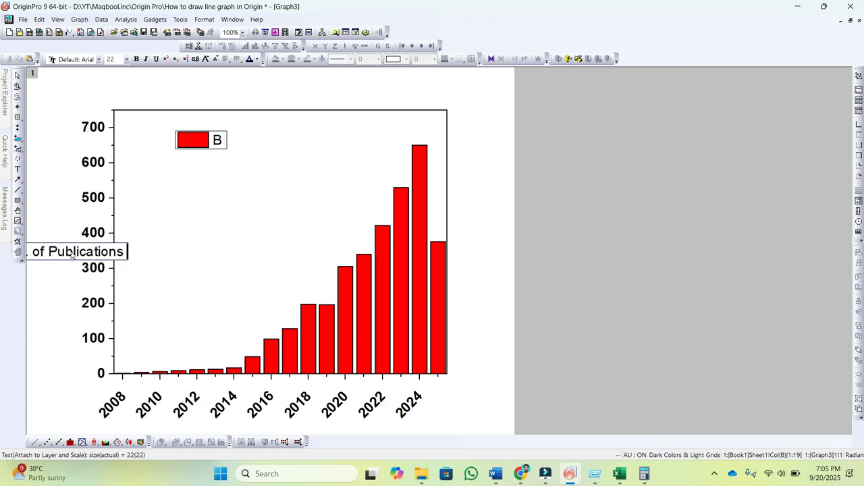
click(54, 299)
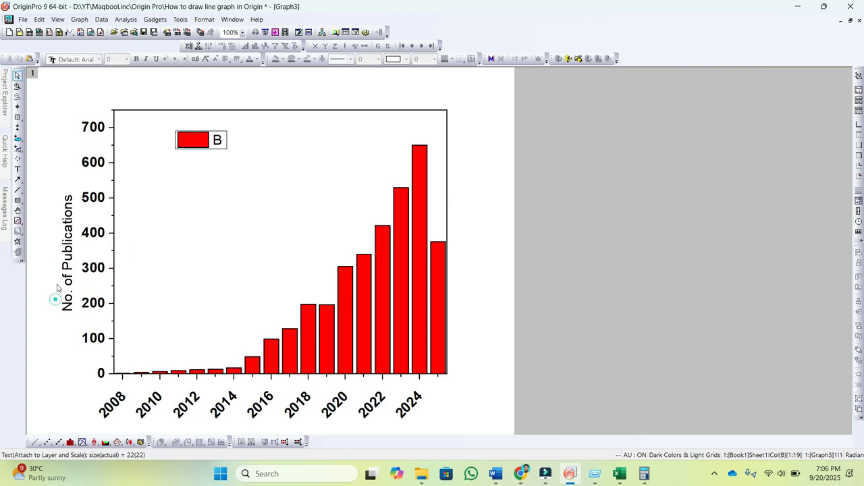
double_click(61, 247)
click(136, 59)
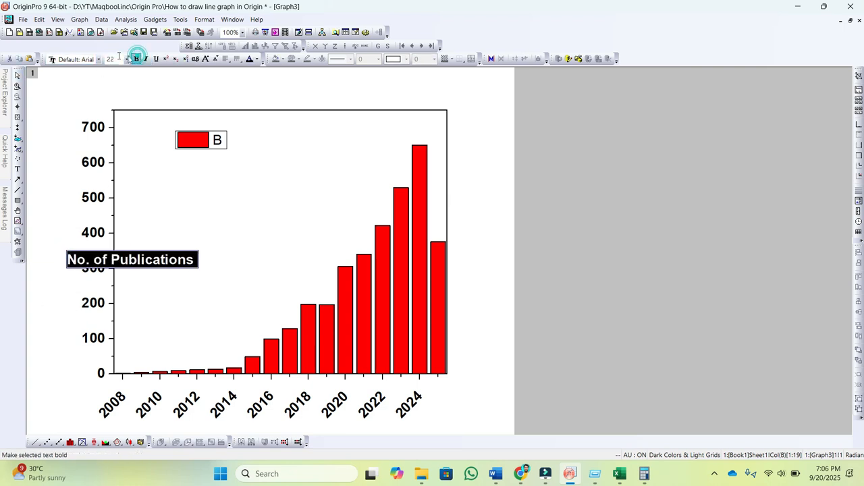
Step: Replace the legend text "B" with "No. of Publicaitons"
double_click(216, 142)
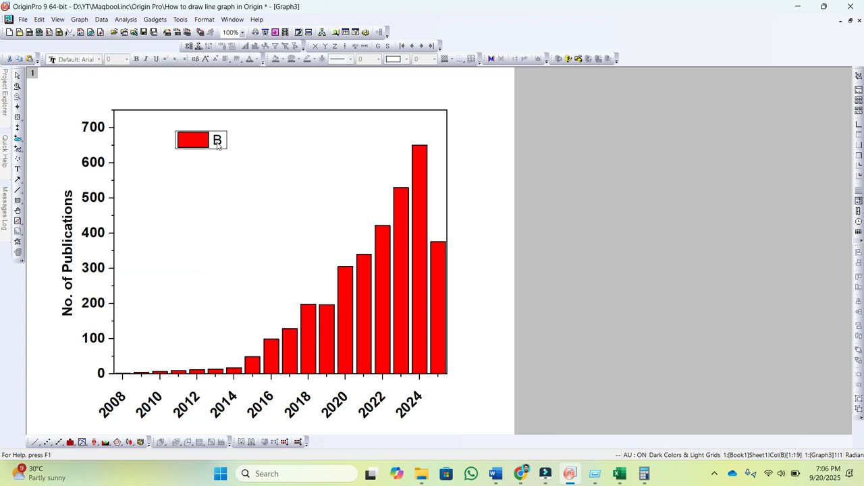
text(No)
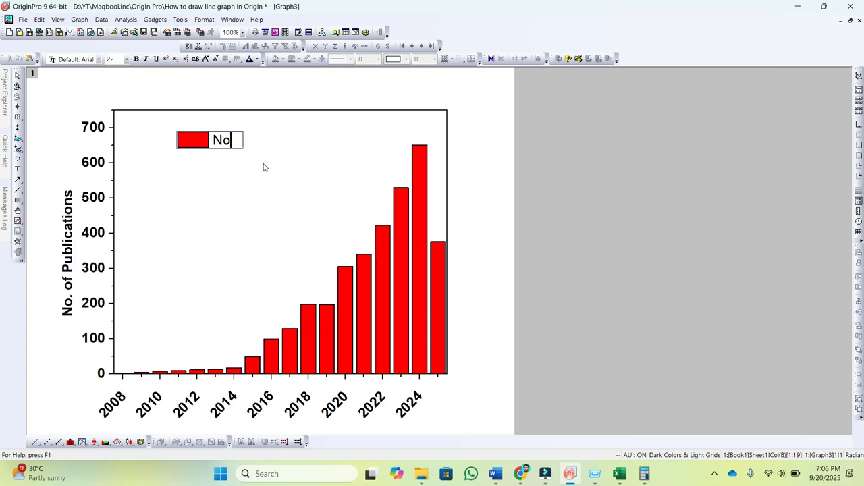
text(. of Publicaitons)
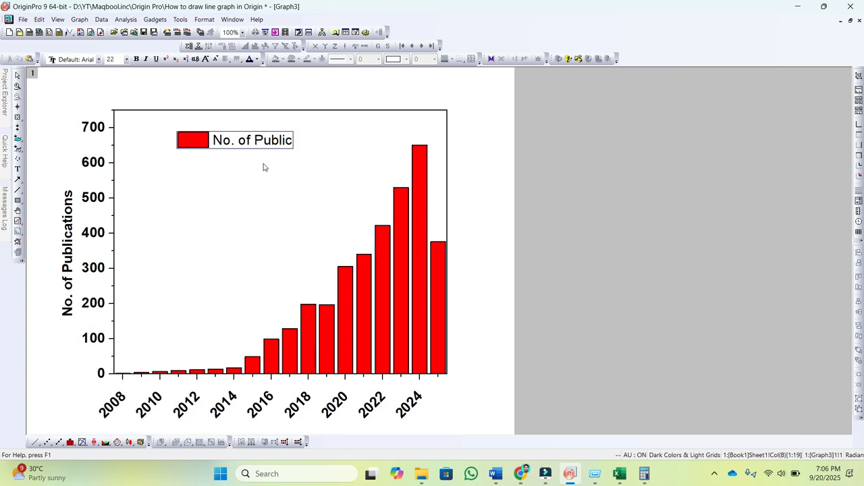
Step: Make the legend text bold and shift the legend slightly left inside the graph frame
click(241, 209)
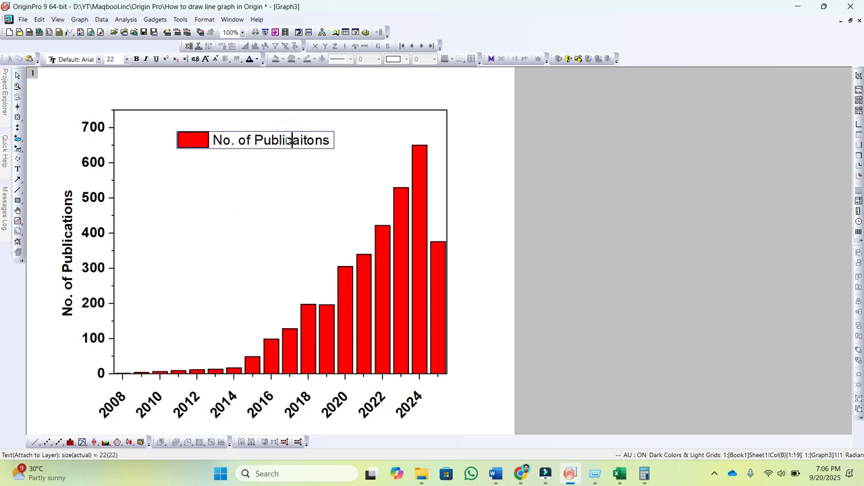
key(ctrl+a)
click(135, 59)
click(233, 198)
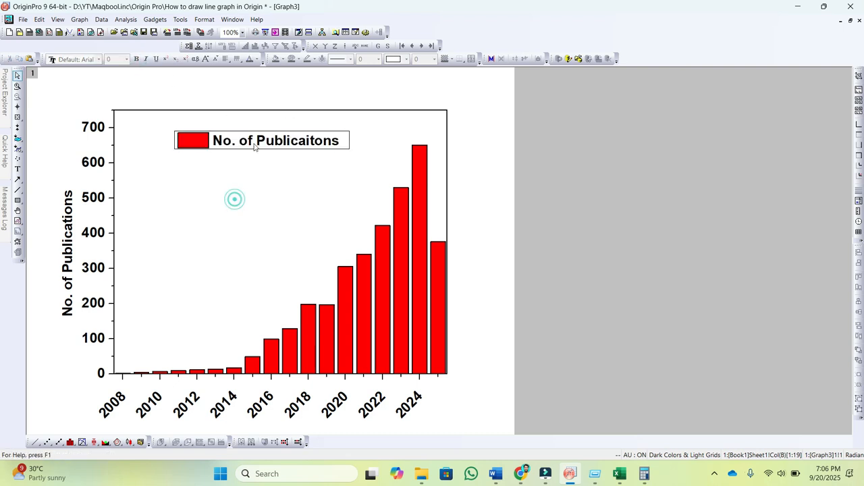
click(234, 140)
click(238, 189)
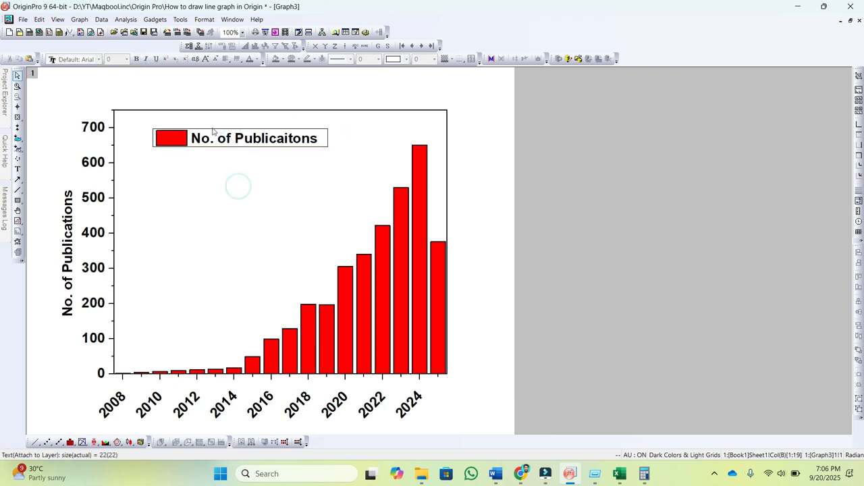
click(215, 135)
click(214, 135)
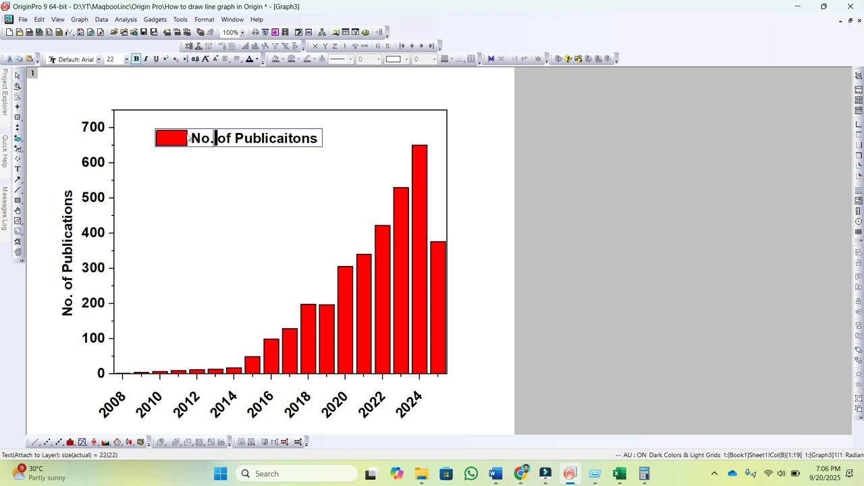
click(228, 194)
Step: Give the legend a Shadow background and move it closer to the upper-left corner of the graph frame
click(231, 140)
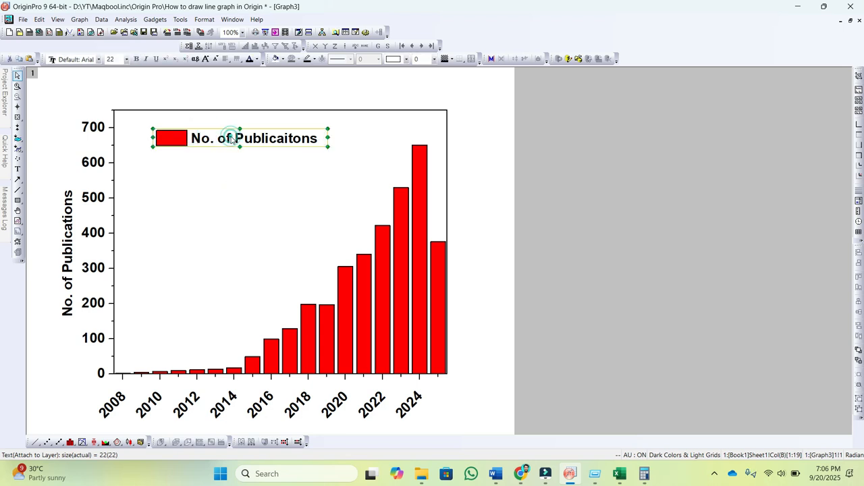
right_click(231, 139)
click(219, 191)
click(224, 141)
right_click(225, 140)
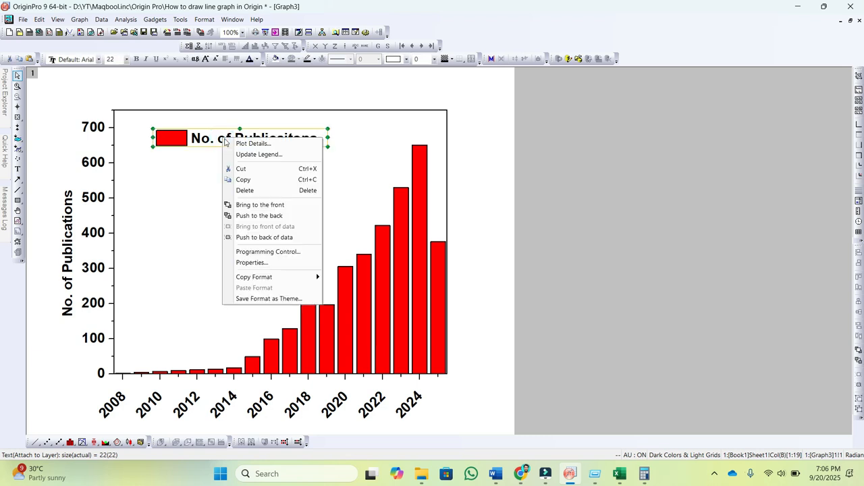
click(258, 266)
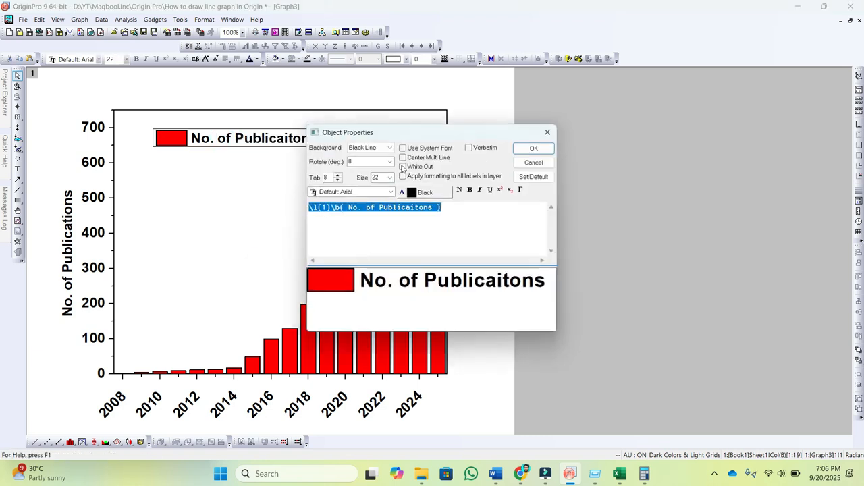
drag(413, 131, 558, 82)
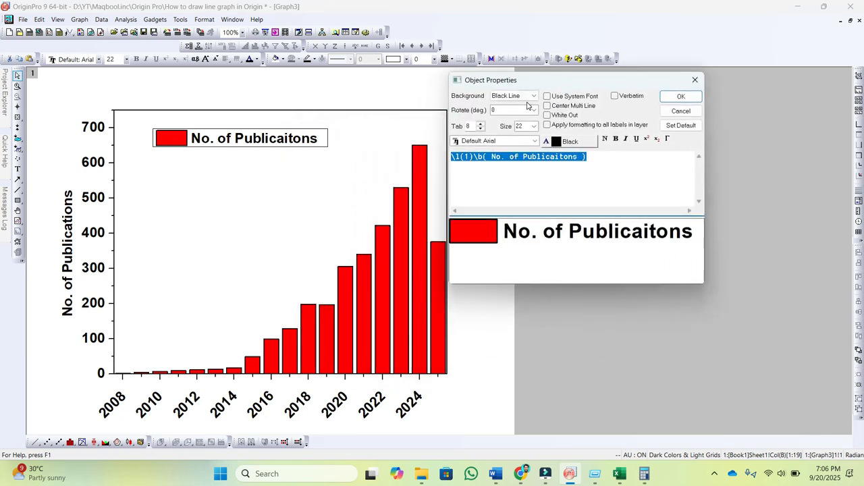
click(532, 97)
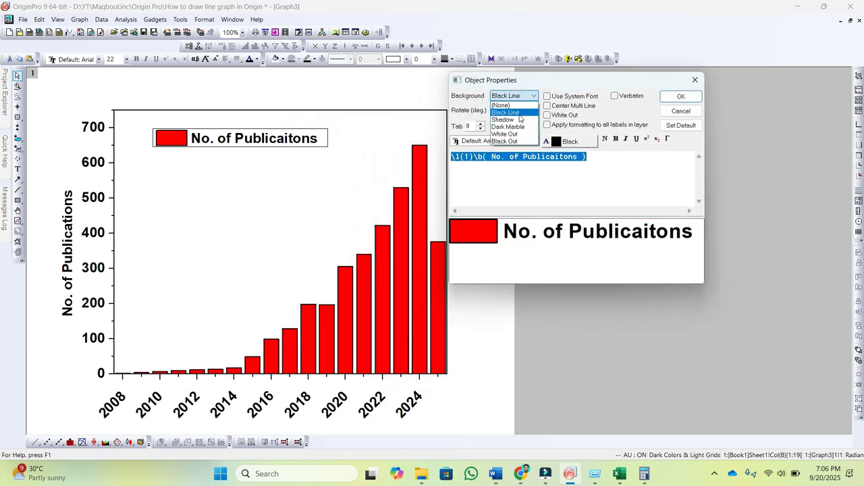
click(517, 120)
click(679, 98)
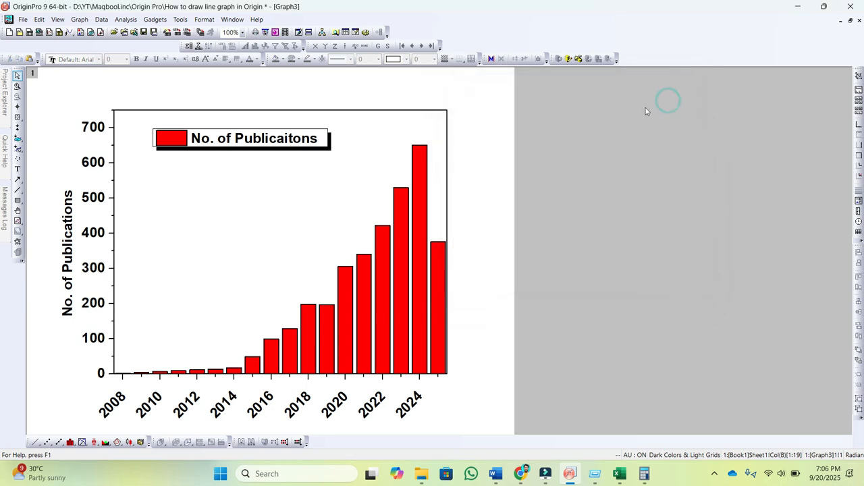
drag(310, 146, 290, 137)
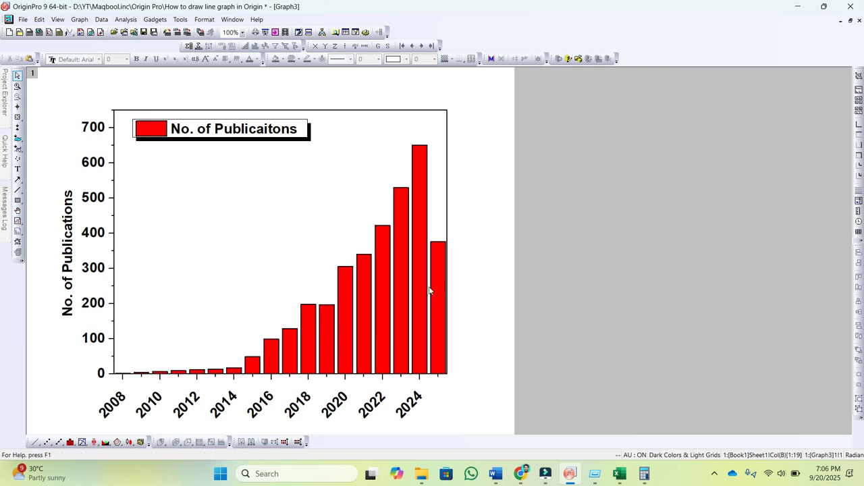
Step: Open the plot properties of the columns, collapse the layer tree and apply a Cyan border colour
double_click(407, 274)
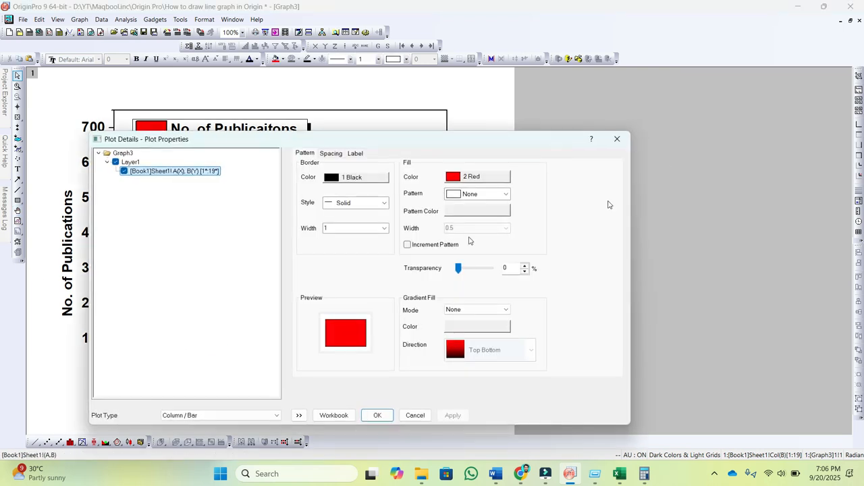
click(616, 140)
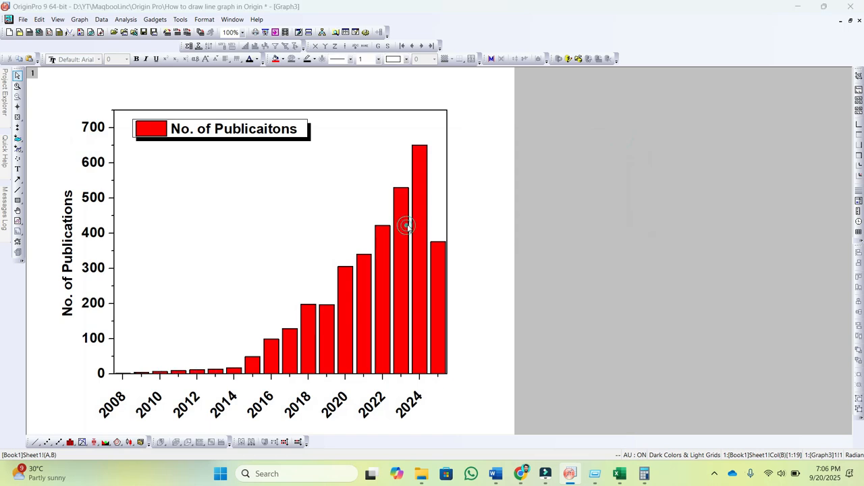
double_click(406, 229)
drag(282, 144, 468, 94)
click(484, 363)
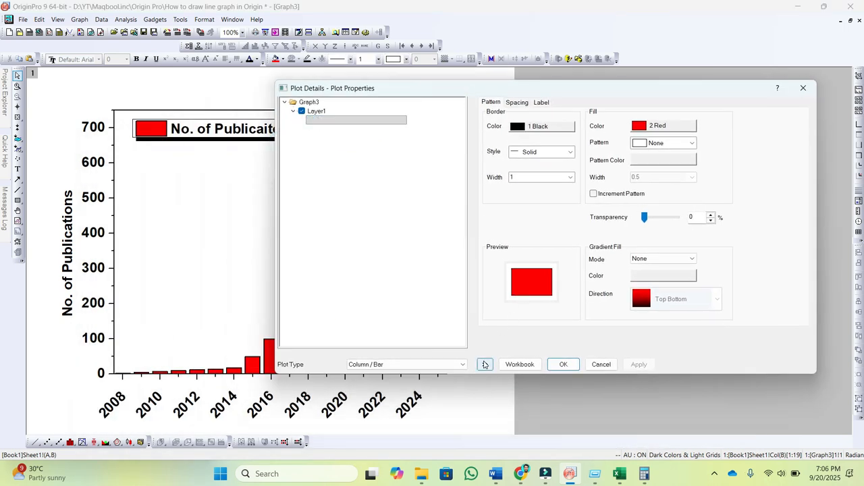
drag(592, 88, 615, 95)
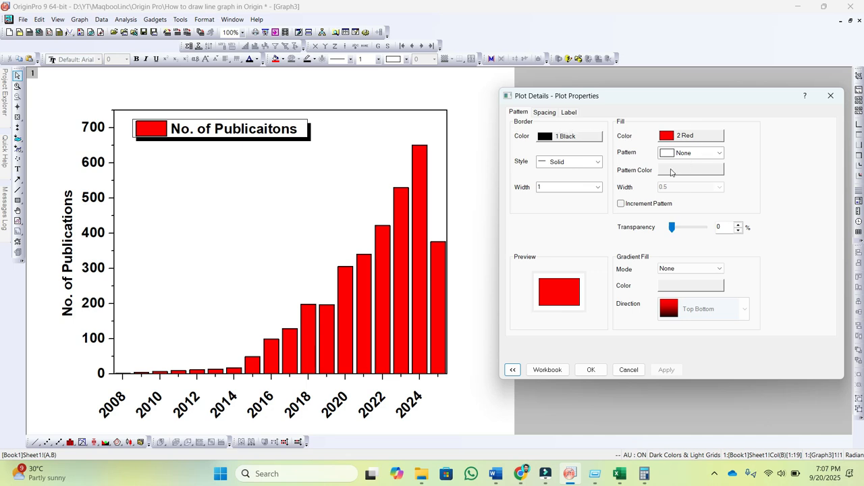
click(566, 137)
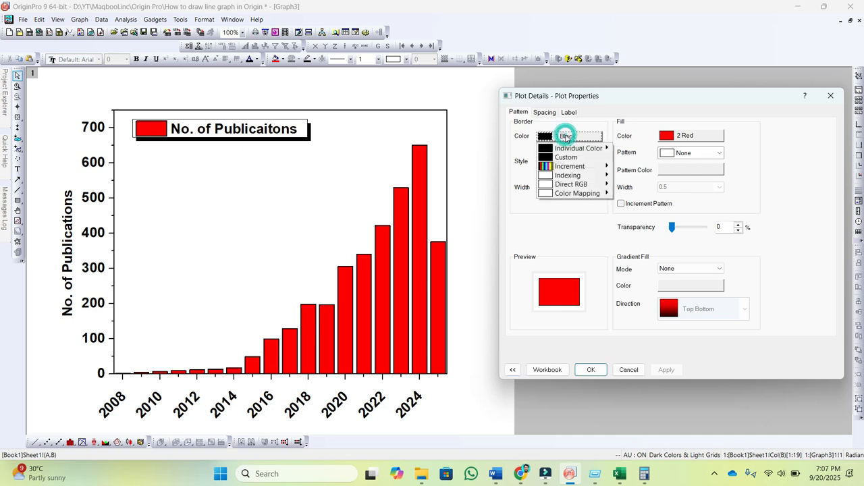
mouse_move(587, 147)
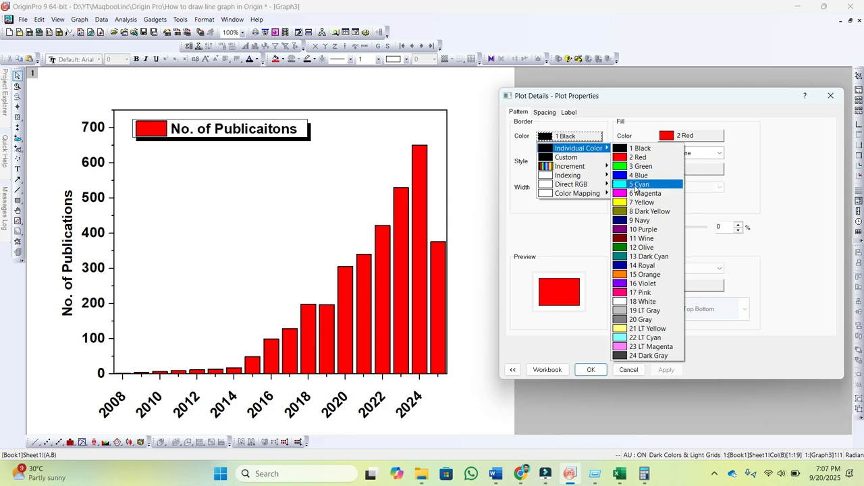
click(638, 184)
click(671, 371)
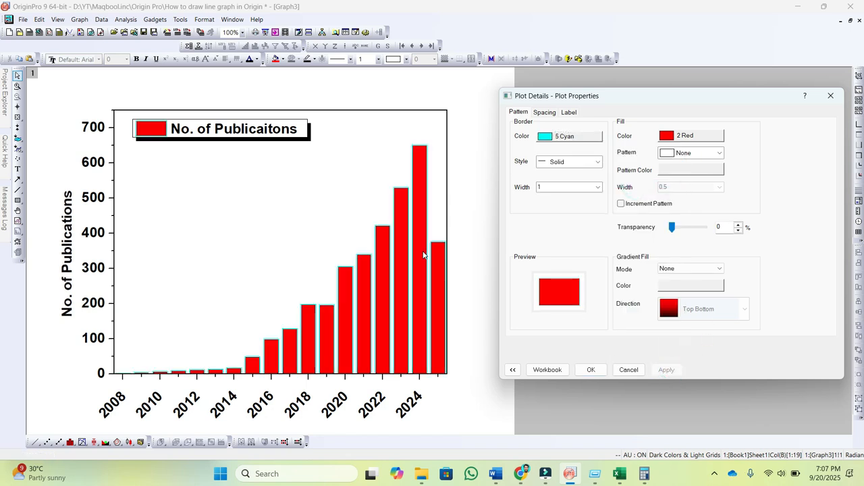
Step: Set the column border style to Dash Dot and its width to 1.5
click(596, 163)
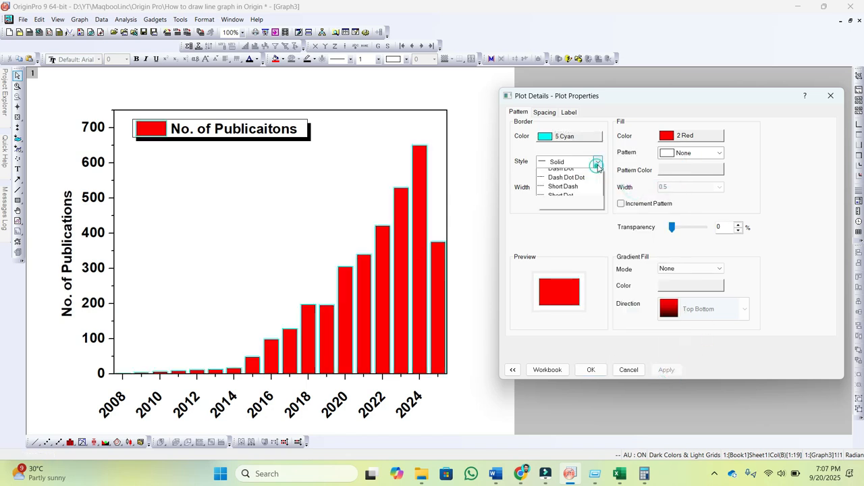
click(575, 198)
click(666, 370)
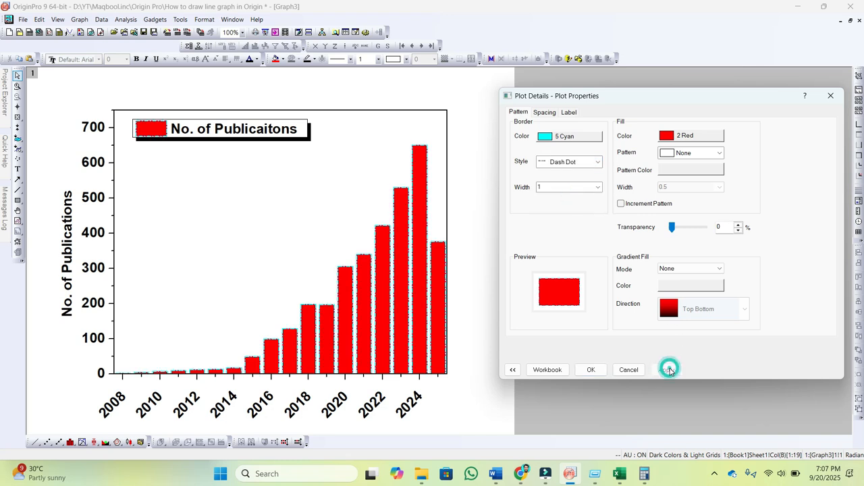
click(592, 186)
click(556, 217)
click(666, 370)
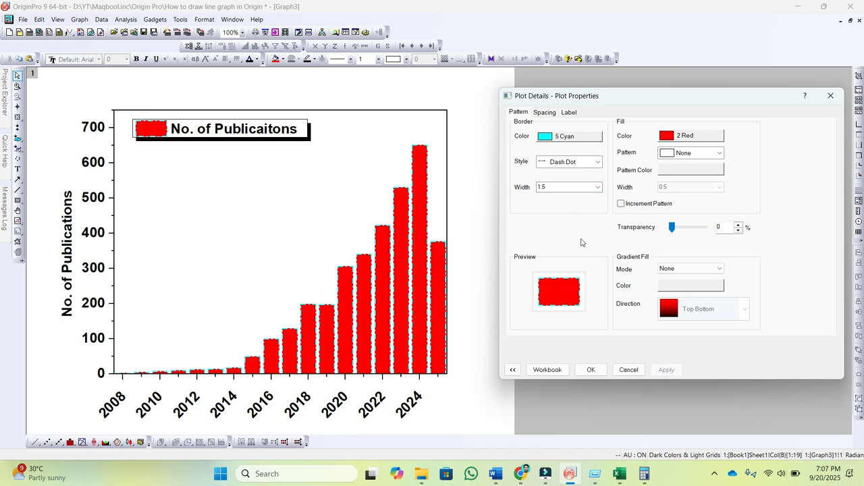
Step: Try a column border width of 3 and set it back to 1.5
click(596, 185)
click(547, 232)
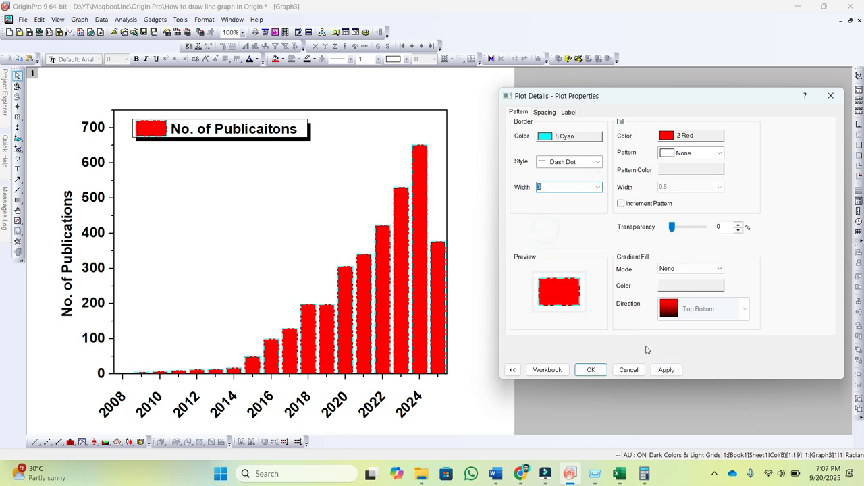
click(665, 370)
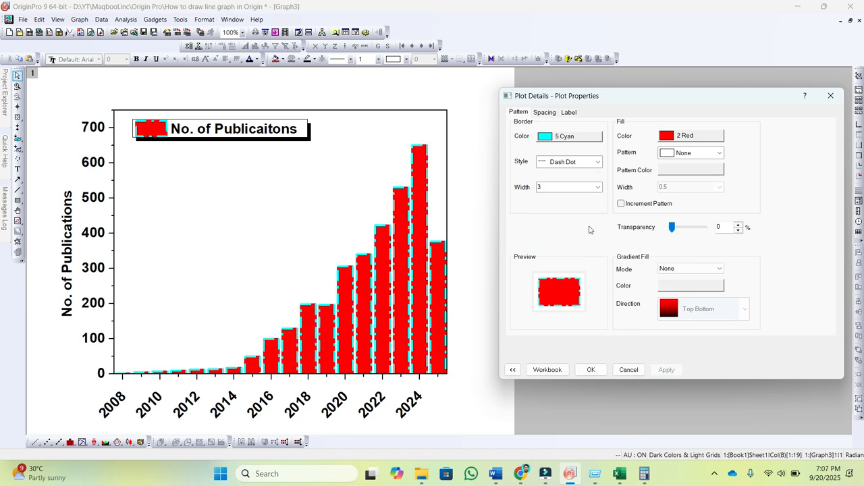
click(597, 187)
click(544, 211)
click(597, 186)
click(560, 218)
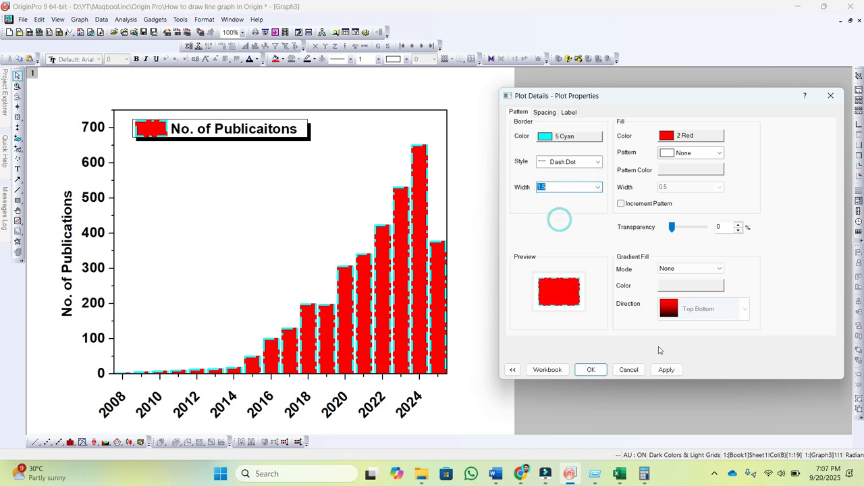
click(665, 370)
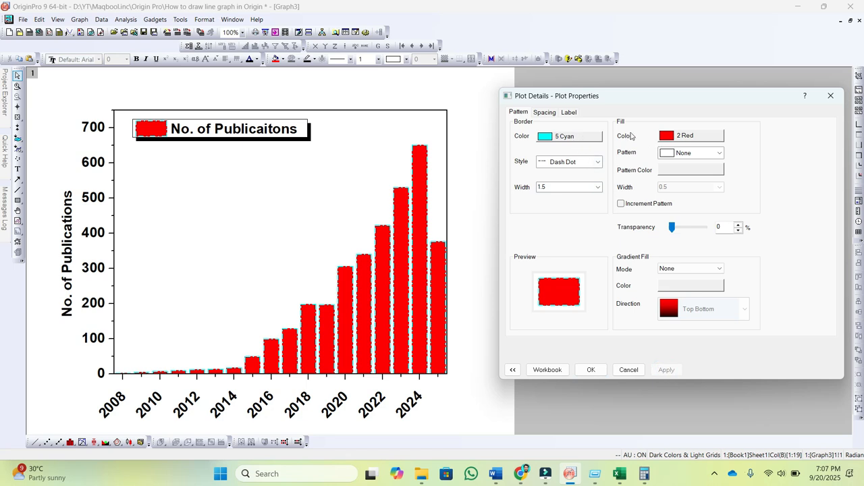
Step: Try a Green fill for the columns and set it back to Red
click(690, 136)
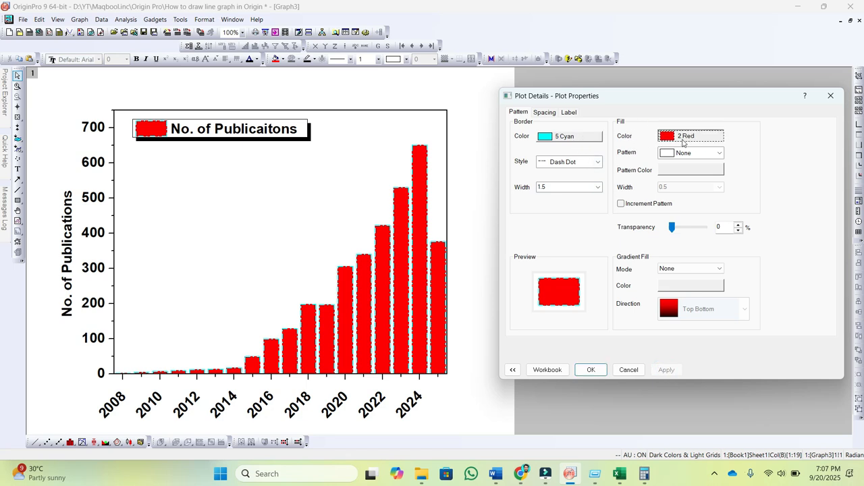
mouse_move(702, 157)
click(752, 177)
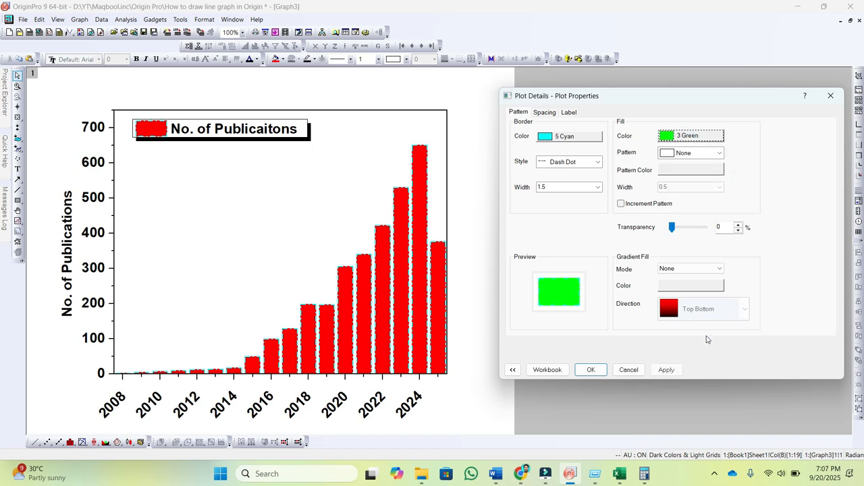
click(666, 369)
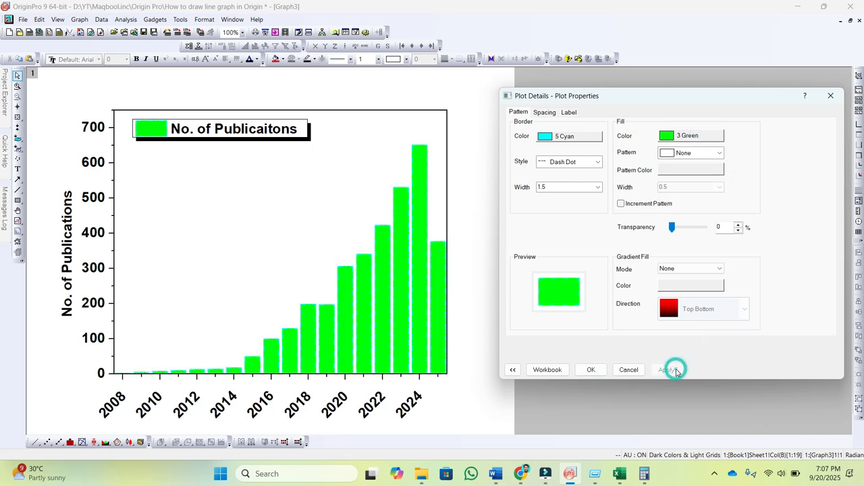
click(695, 135)
mouse_move(702, 157)
click(769, 166)
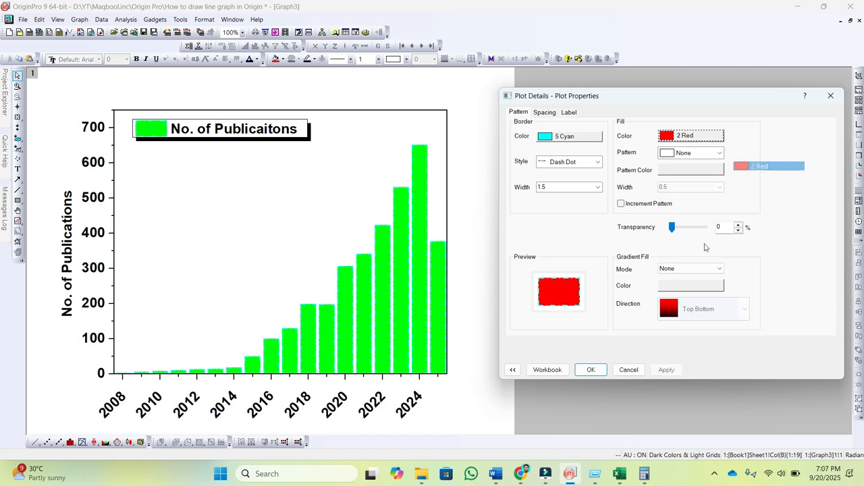
click(666, 369)
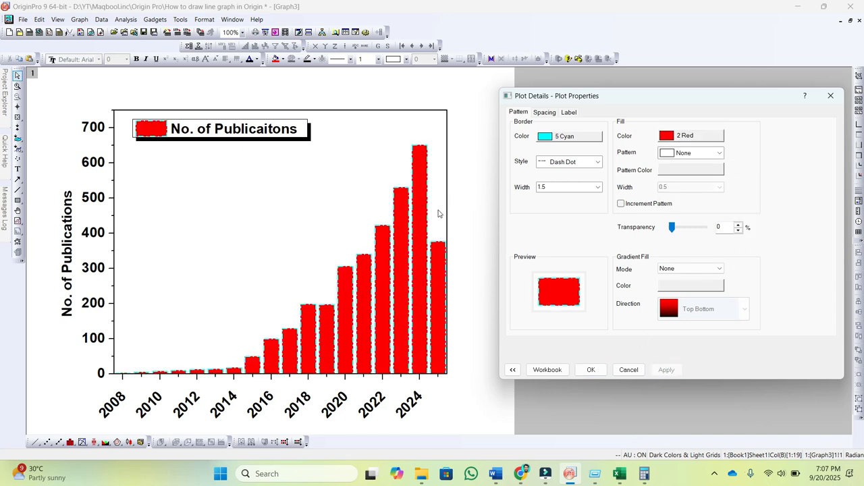
Step: Set the gap between the bars to 30 % and apply it
click(544, 112)
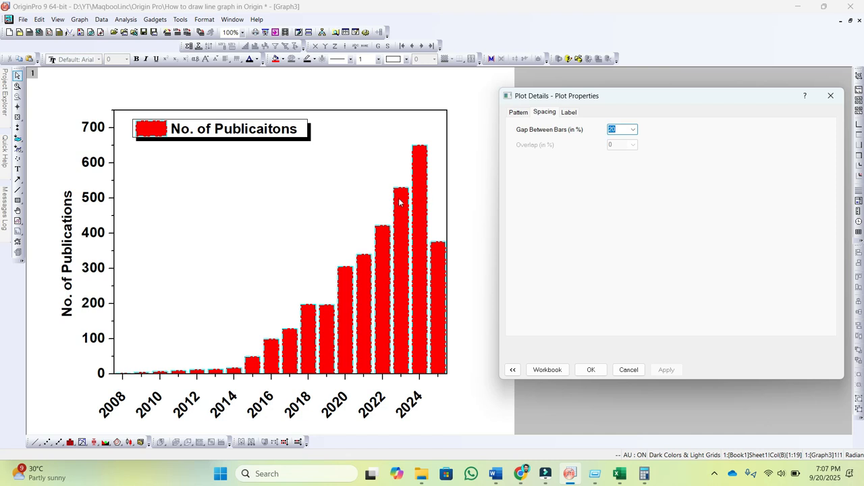
click(634, 129)
click(612, 167)
click(665, 371)
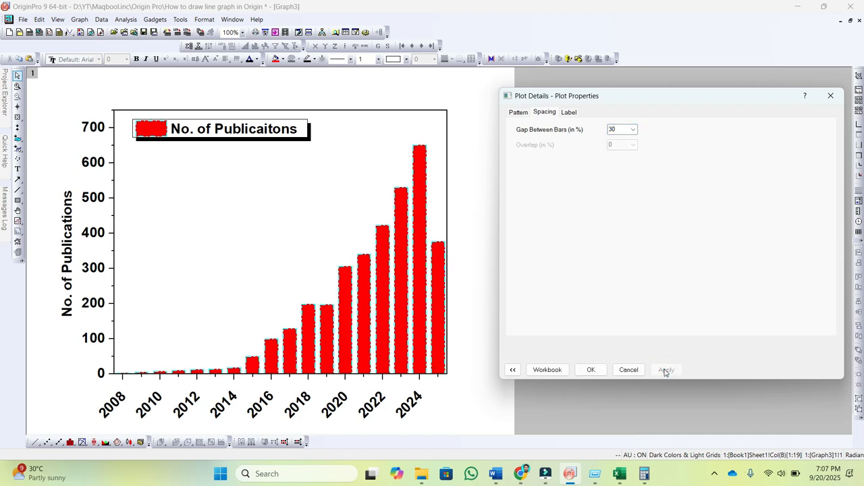
Step: Set the gap between the bars to 10 % and apply it
click(634, 130)
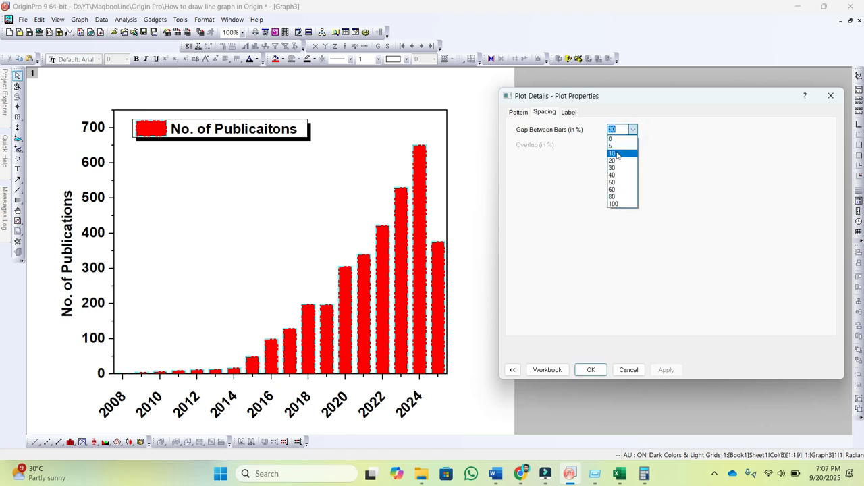
click(612, 153)
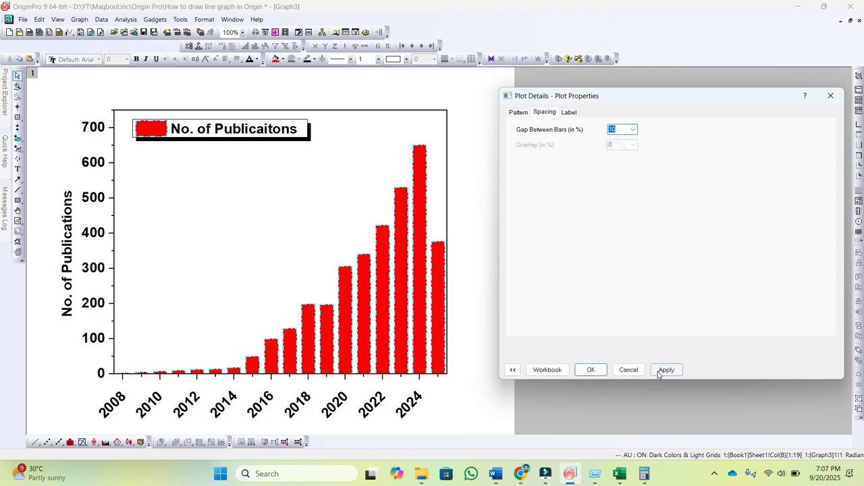
click(664, 371)
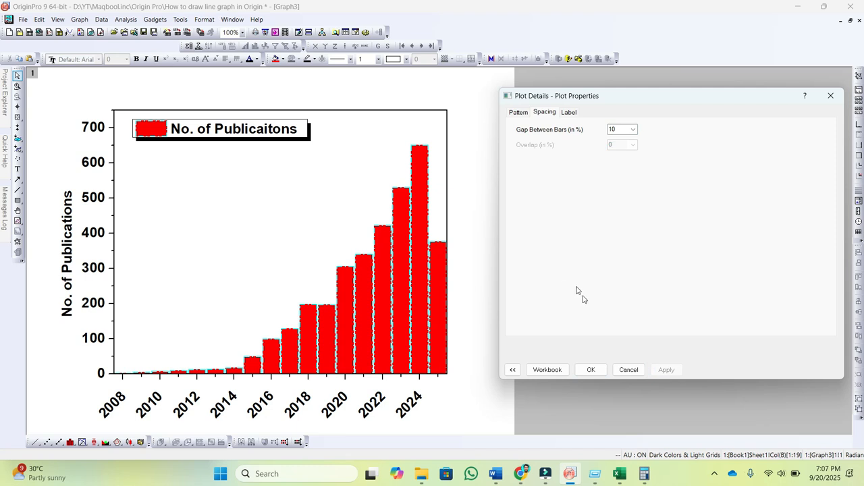
Step: Enable value labels on the columns and make them bold
click(568, 113)
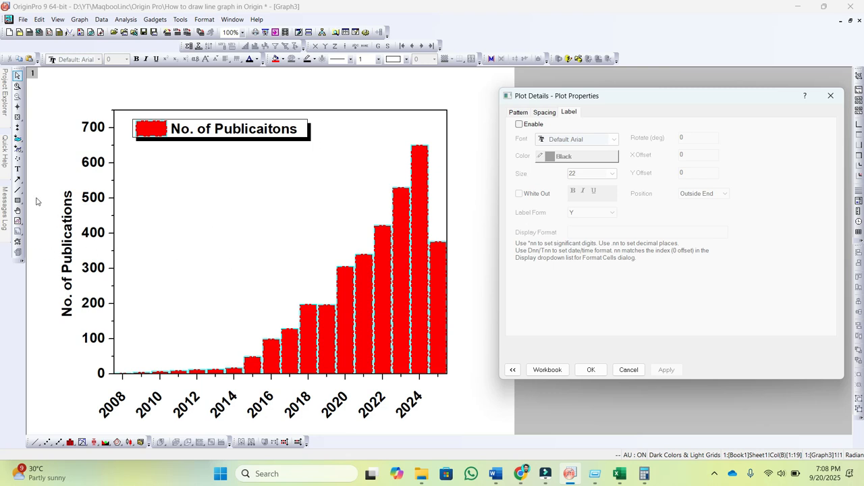
click(519, 125)
click(666, 369)
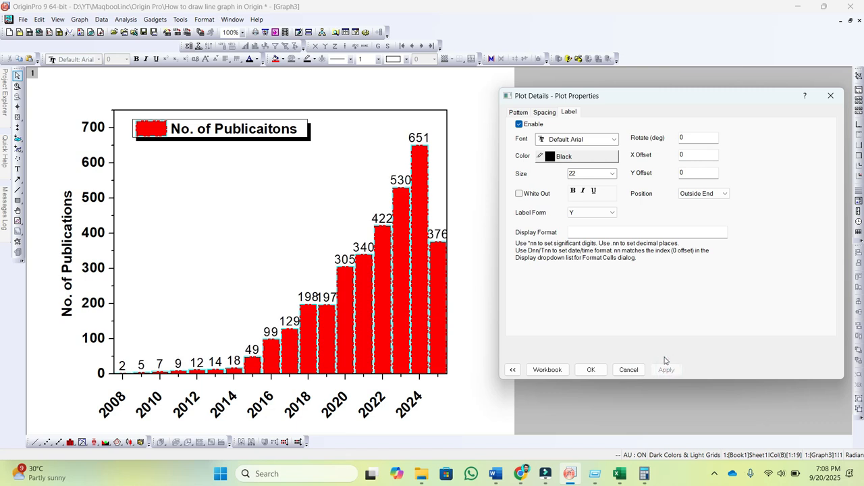
click(573, 191)
click(658, 369)
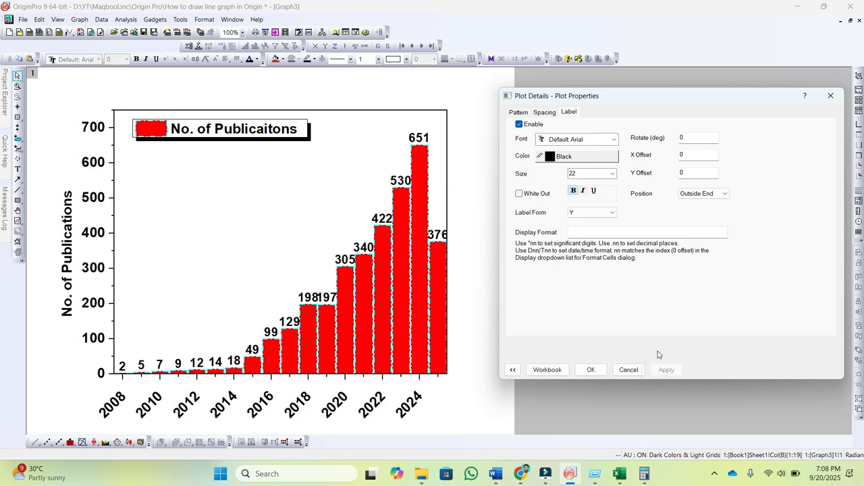
Step: Try the Center position for the column labels and set it back to Outside End
click(720, 195)
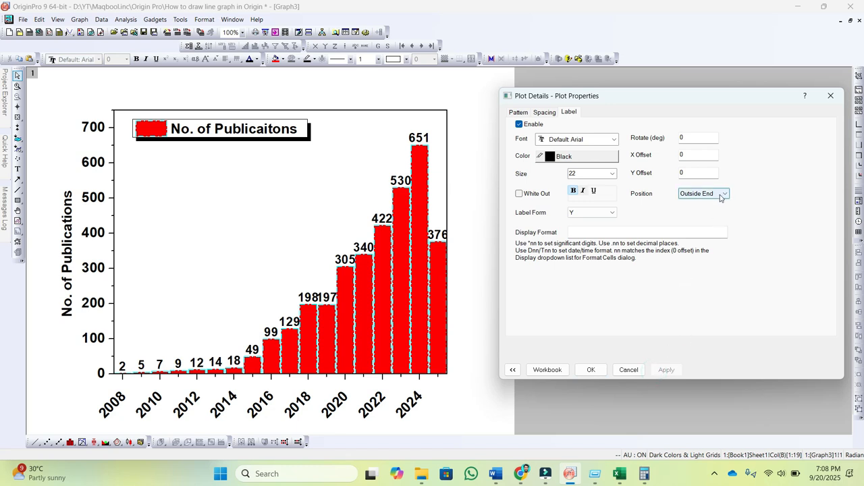
click(704, 204)
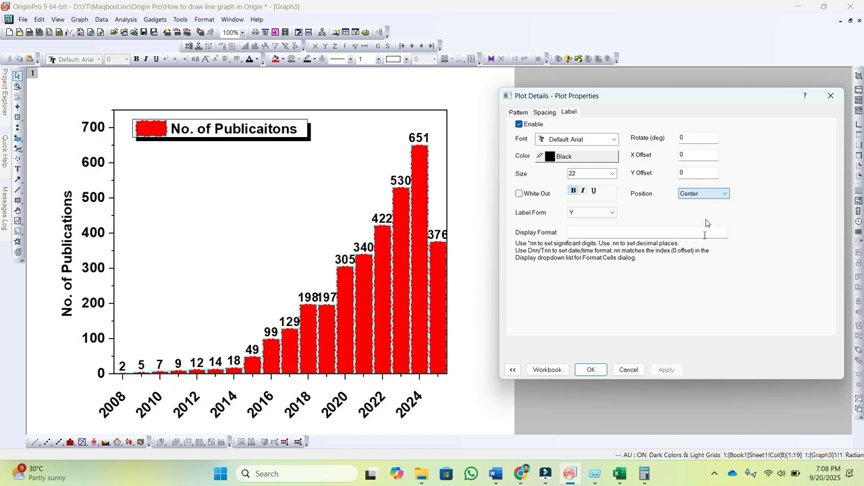
click(666, 370)
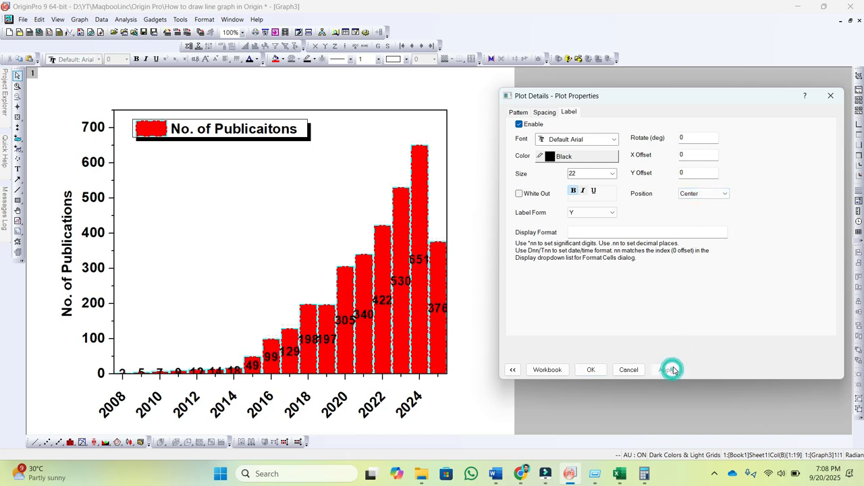
click(719, 193)
click(705, 225)
click(666, 370)
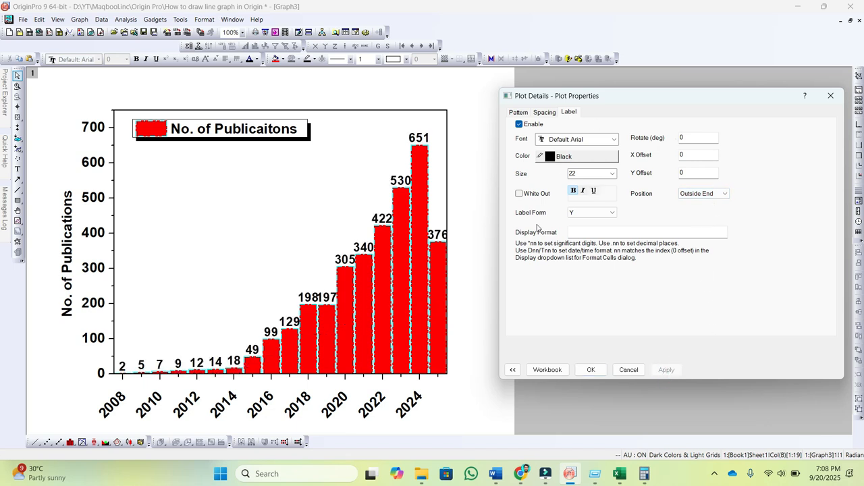
Step: Turn on White Out for the column labels and apply it
click(519, 193)
click(668, 368)
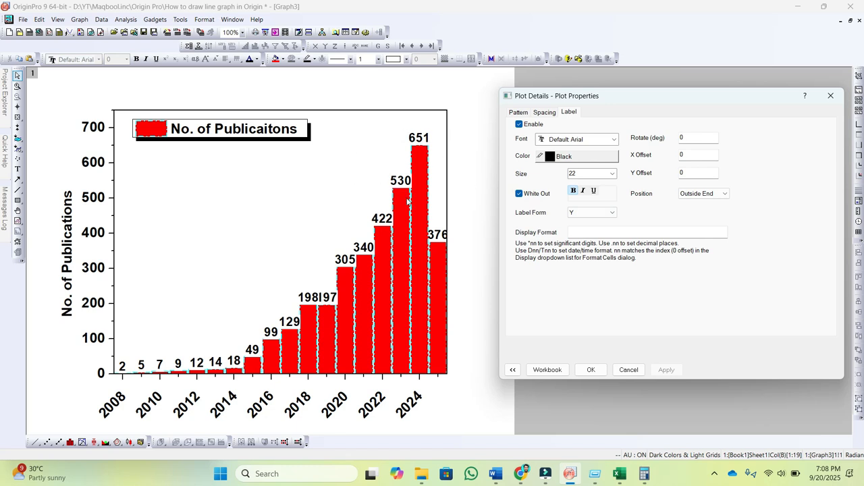
Step: Try the Inside End and Center positions for the whited-out column labels
click(724, 194)
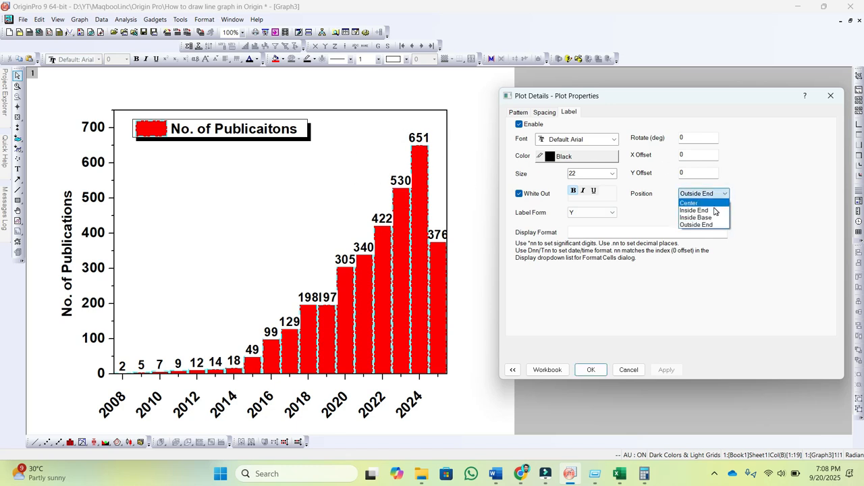
click(702, 210)
click(668, 371)
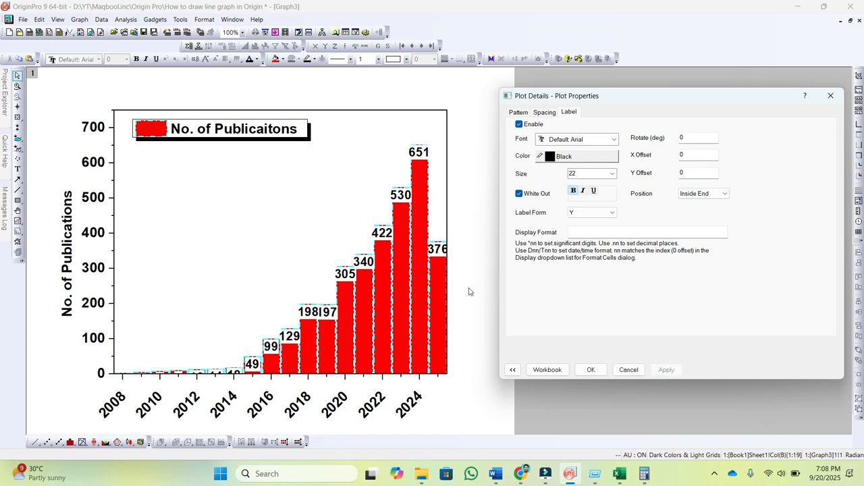
click(695, 194)
click(690, 203)
click(666, 369)
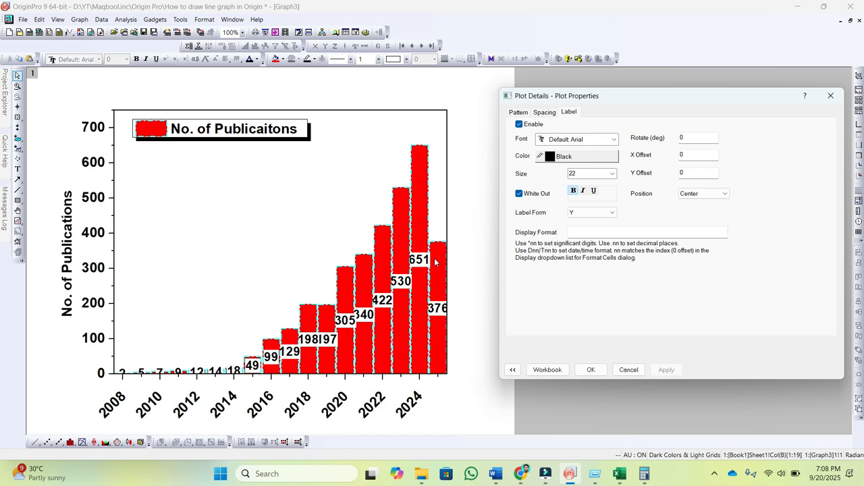
Step: Try (X,Y) as the label form of the column labels
click(609, 212)
click(610, 213)
click(610, 213)
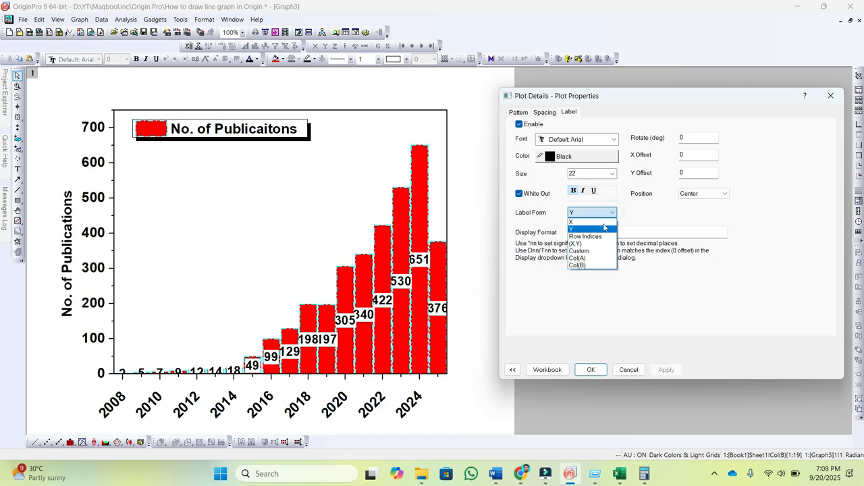
click(584, 243)
click(658, 370)
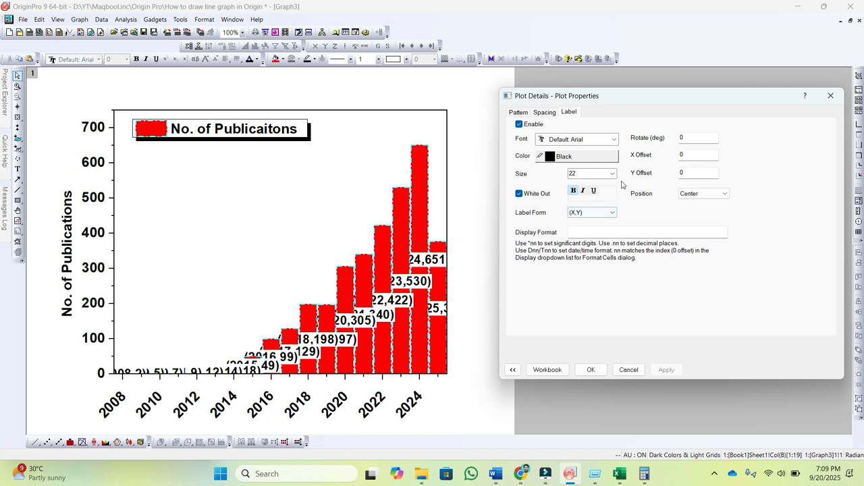
Step: Set the column labels' position to Outside End and their label form to Y, and confirm the plot settings
click(704, 194)
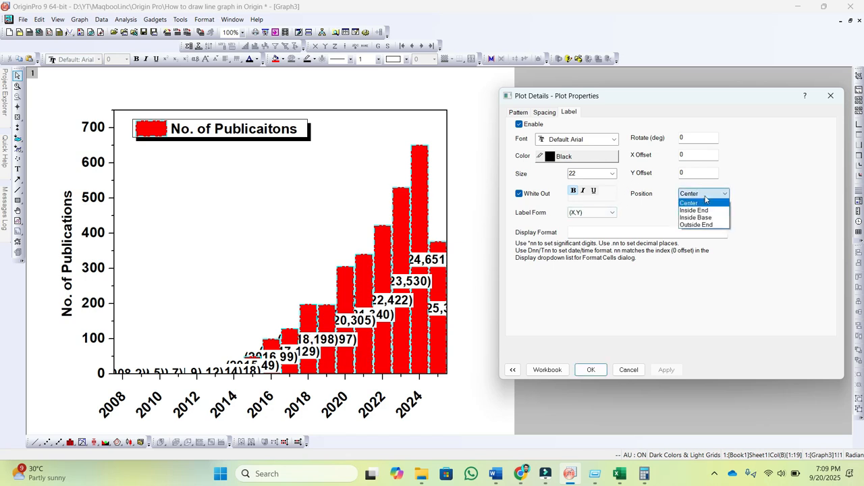
click(704, 225)
click(666, 370)
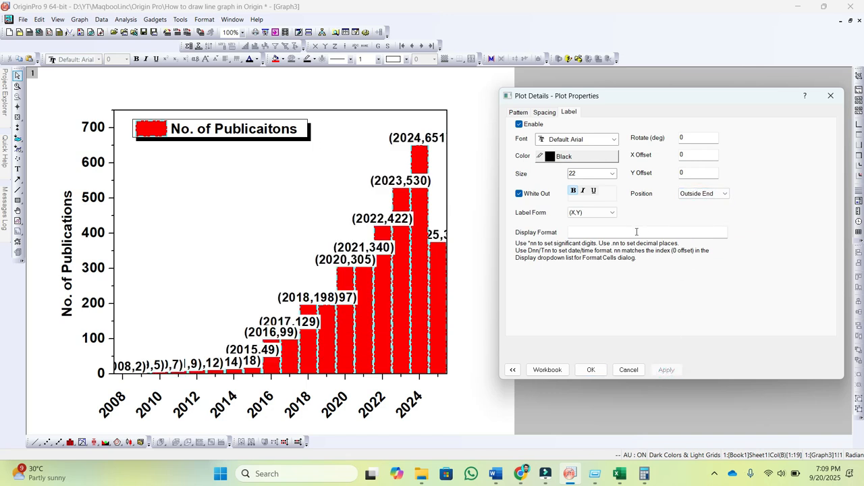
click(613, 213)
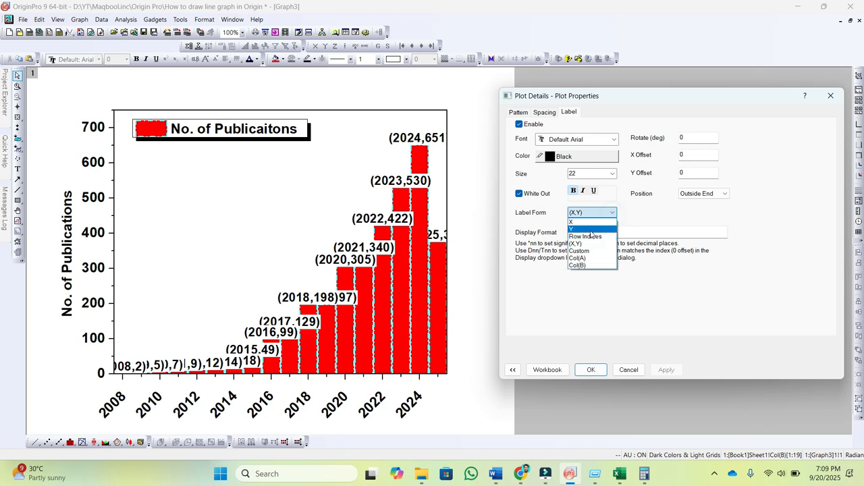
click(579, 229)
click(666, 370)
click(590, 370)
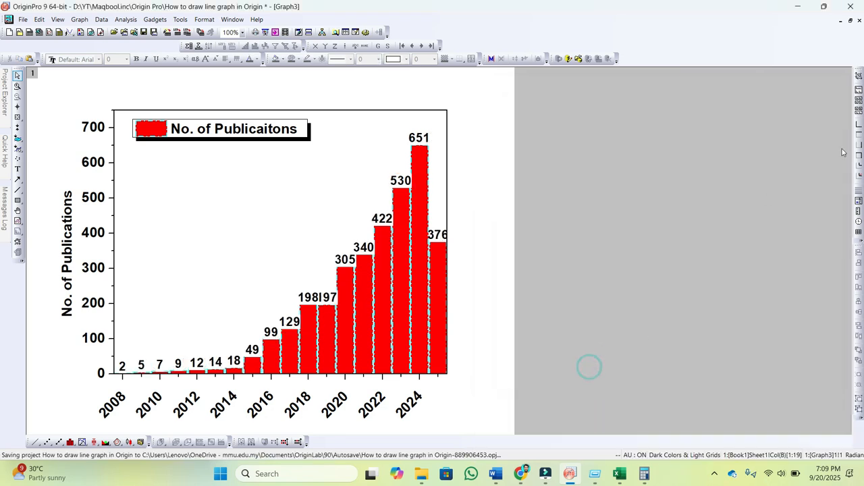
Step: Restore the Graph3 window from its maximized state, enlarge it and place it side by side with Graph2
click(850, 21)
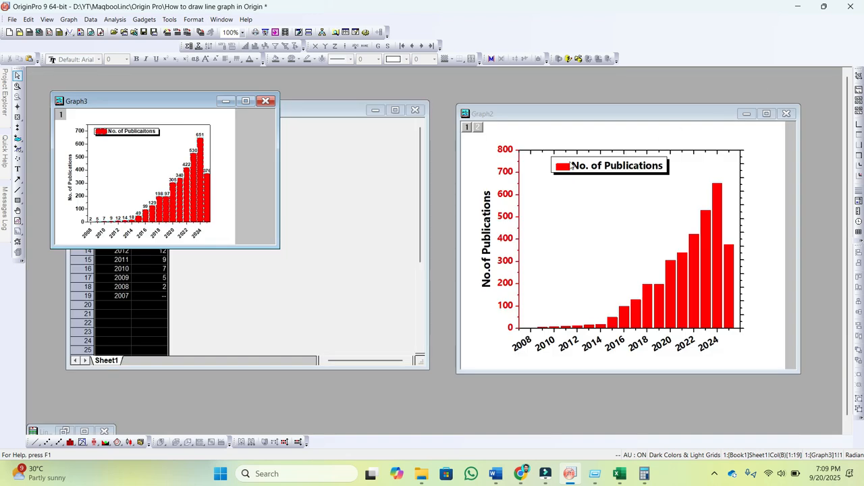
drag(192, 99, 311, 140)
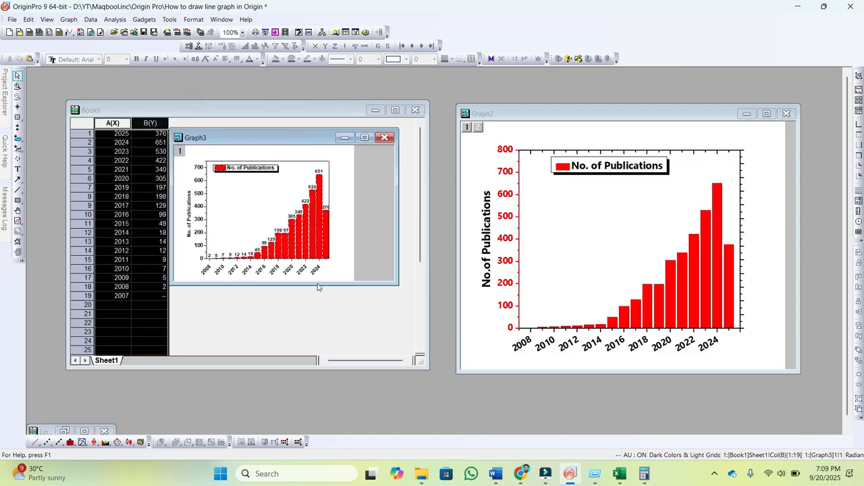
drag(317, 284, 317, 385)
drag(397, 237, 503, 223)
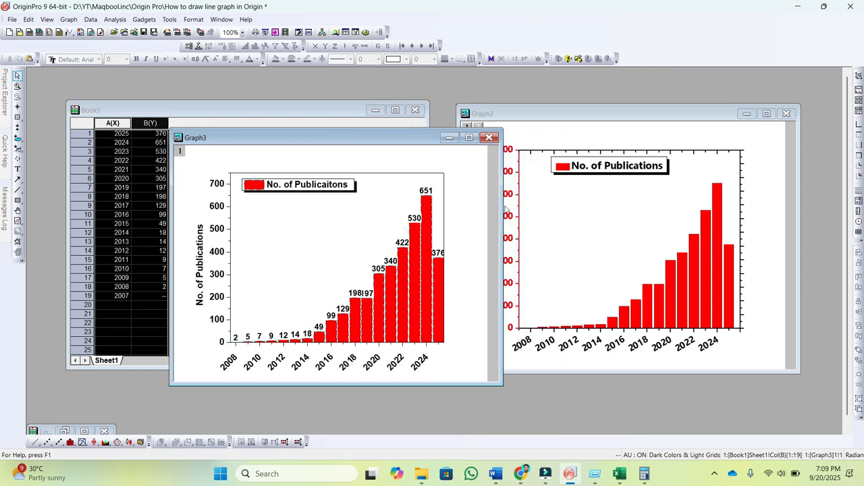
drag(407, 140, 360, 119)
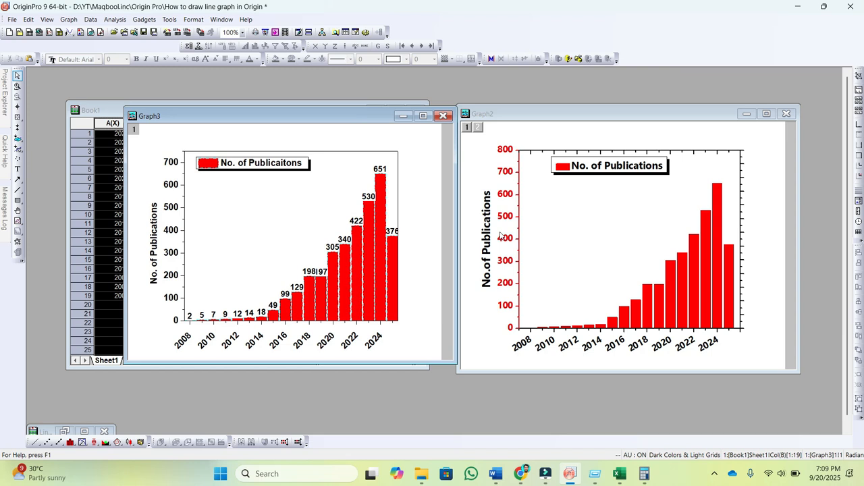